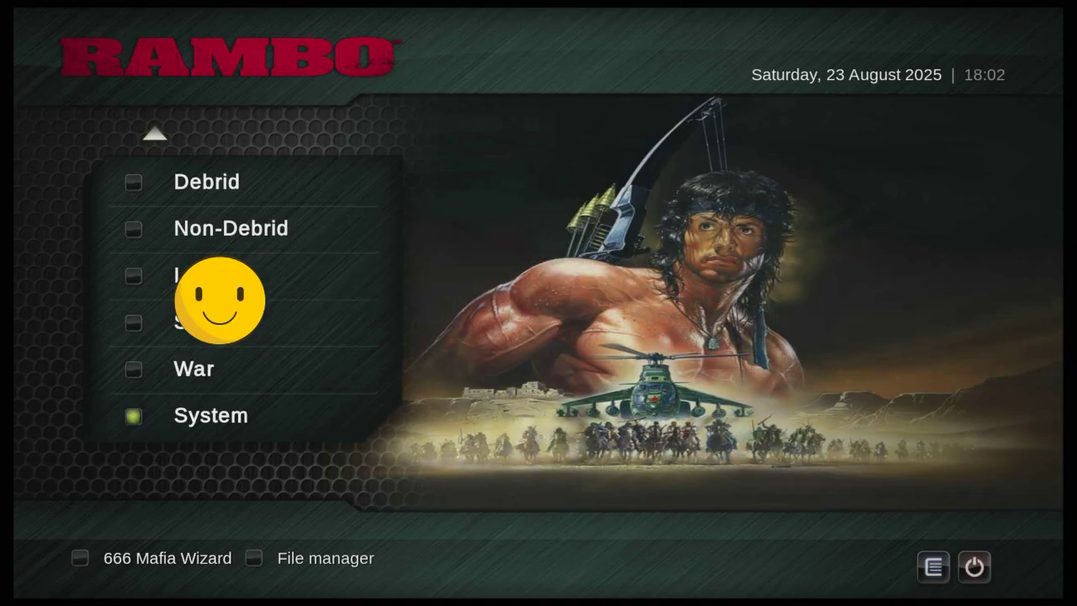
Step: Open Settings from the System entry, view the Interface look-and-feel page, then back out
key(Return)
key(Right)
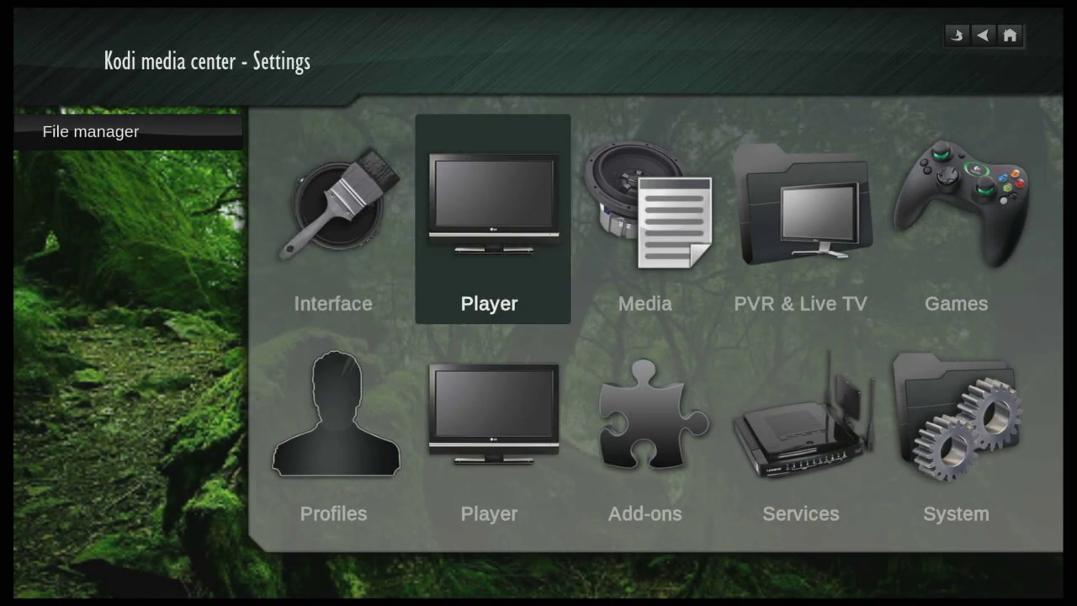
key(Left)
key(Return)
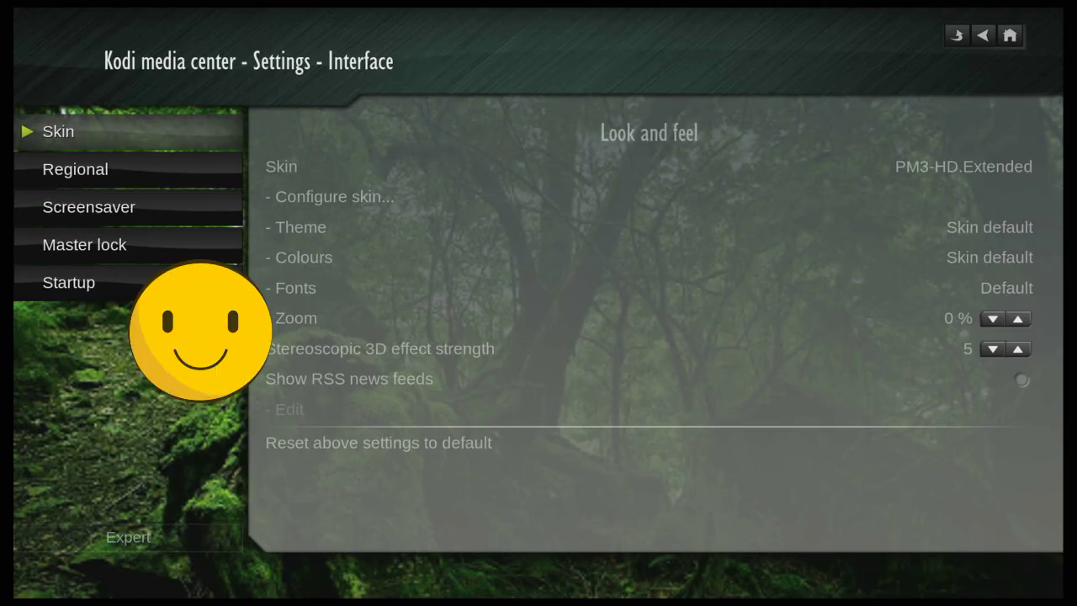
key(Escape)
key(Escape)
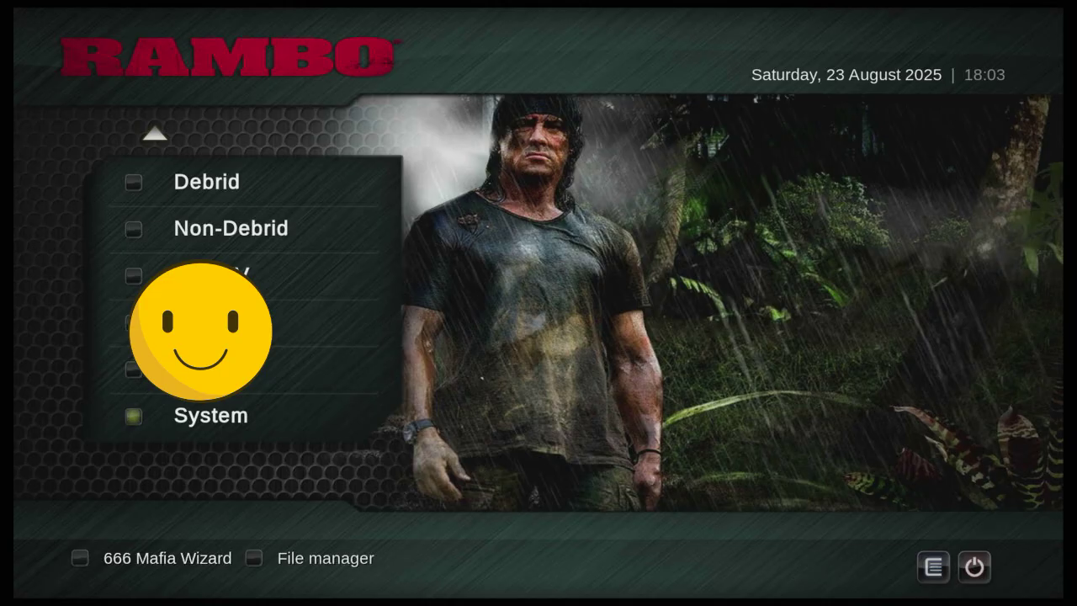
key(Return)
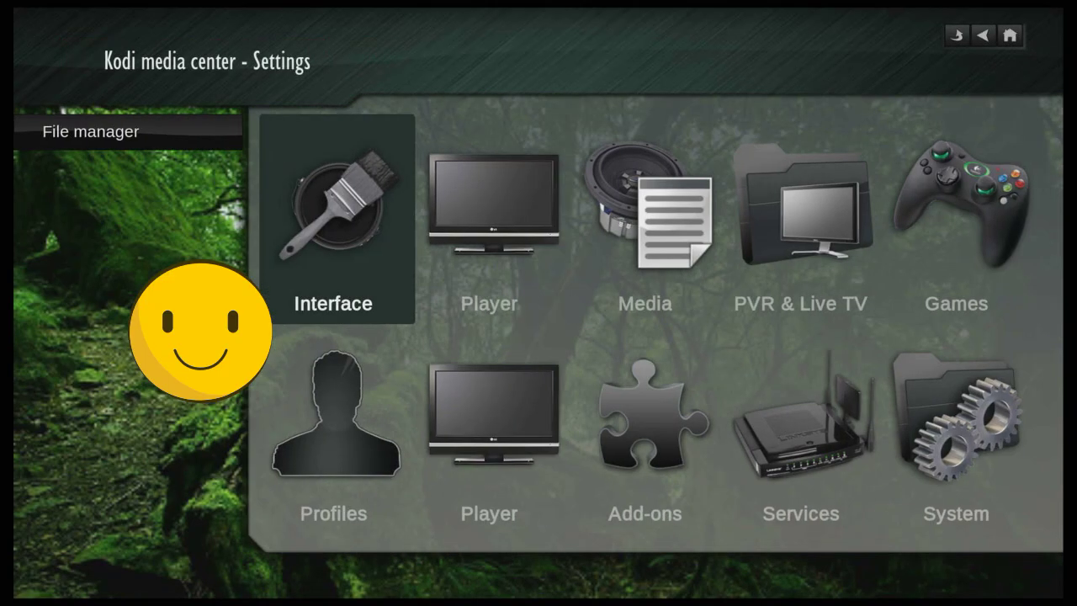
key(Escape)
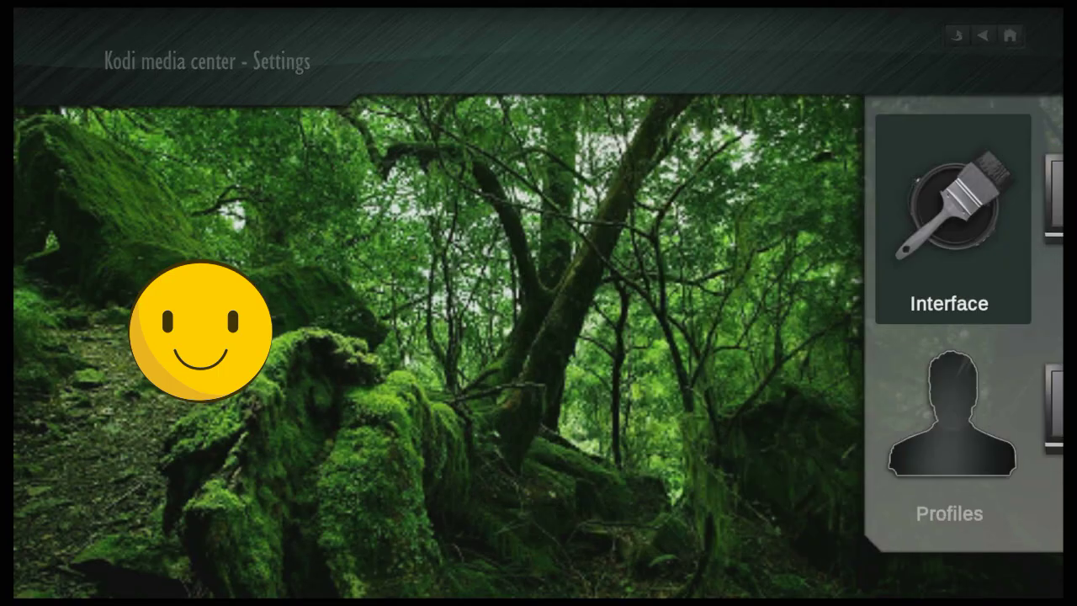
key(Up)
key(Up)
key(Up)
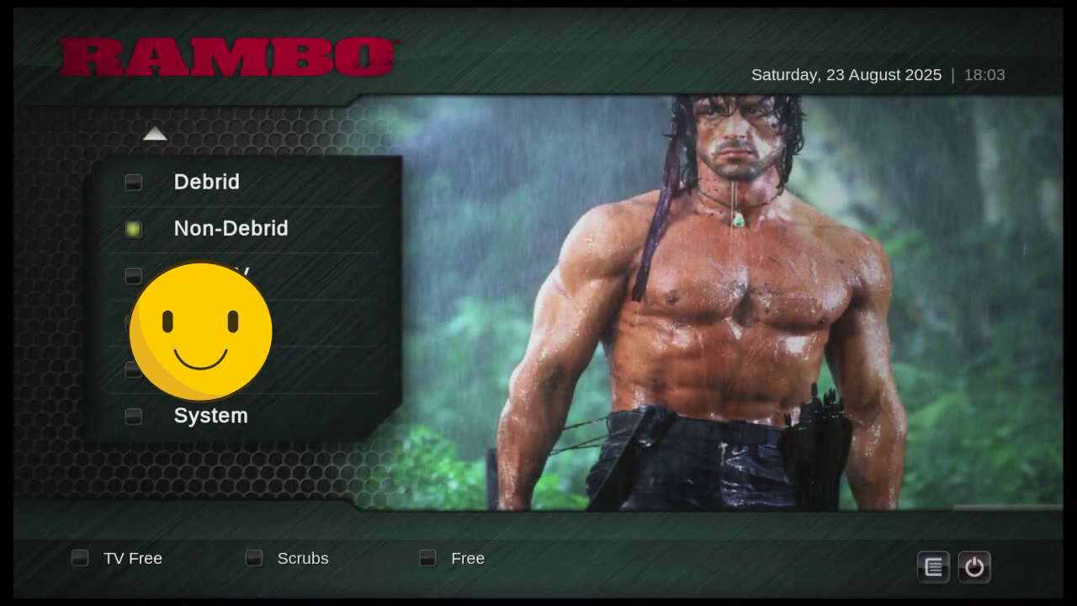
key(Return)
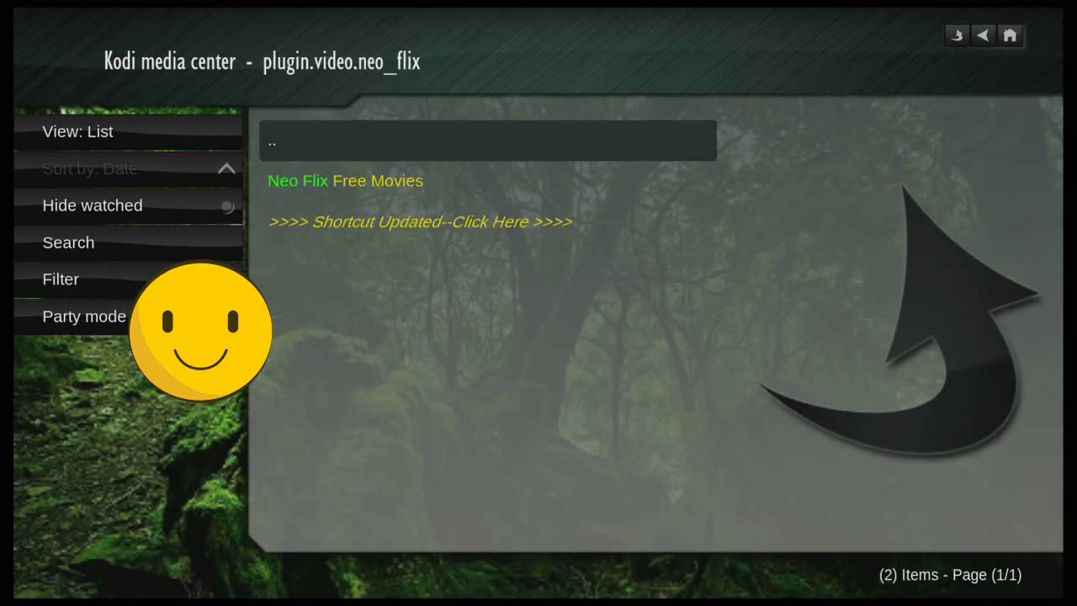
key(Down)
key(Down)
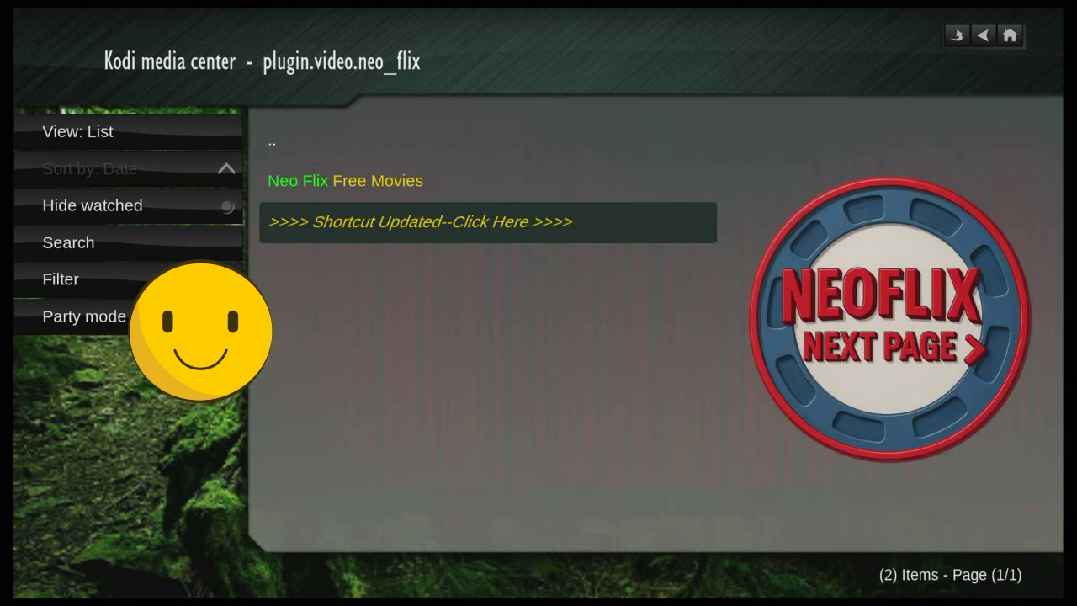
key(Up)
key(Down)
key(Escape)
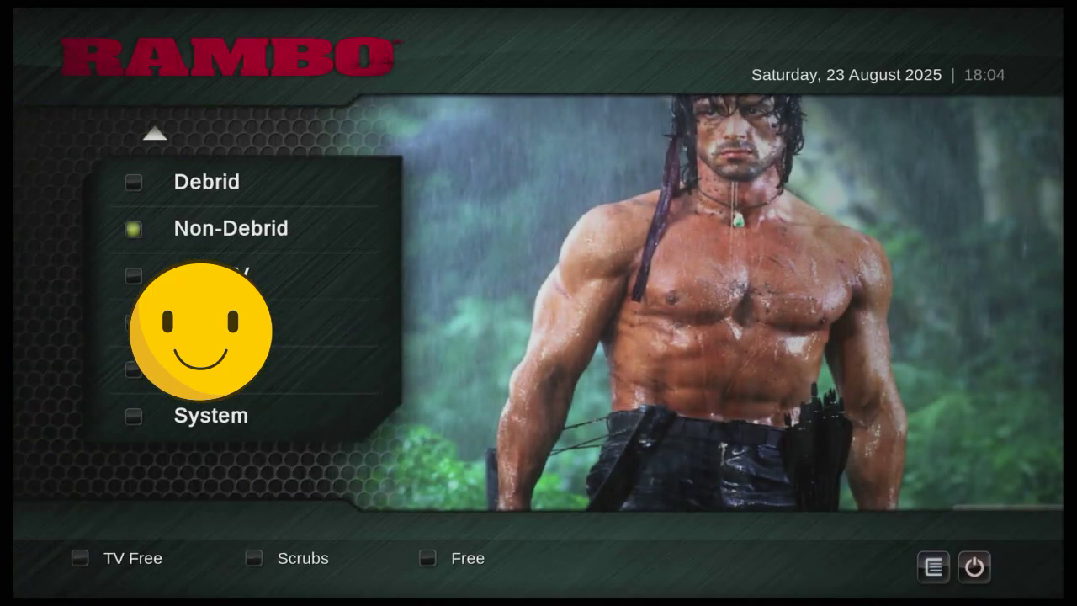
key(Down)
key(Down)
key(Down)
key(Down)
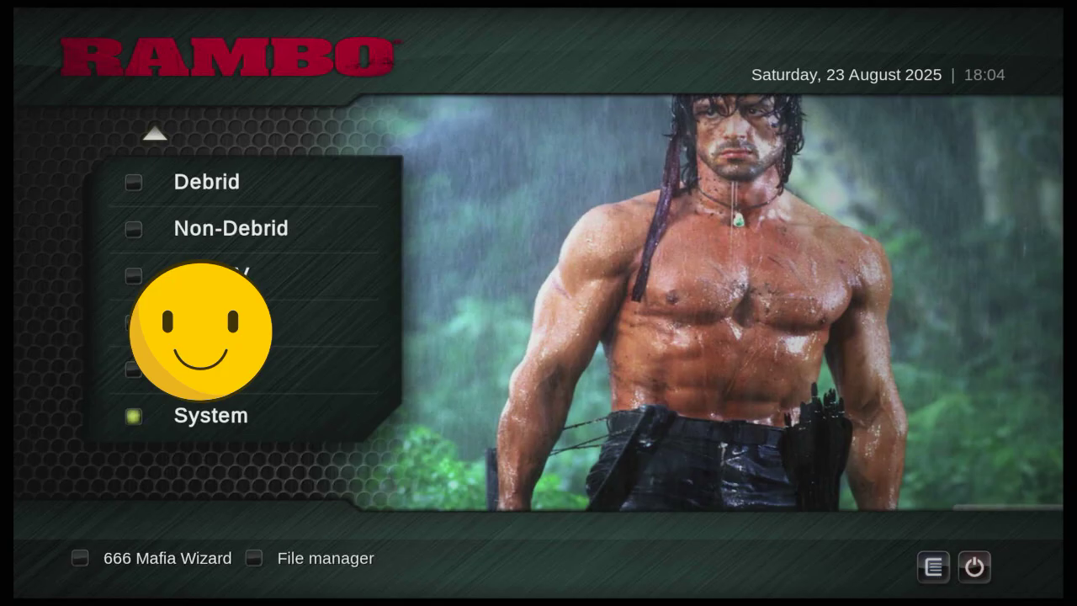
Step: Open Settings > Interface and enter the skin's own configuration settings
key(Return)
key(Right)
key(Left)
key(Return)
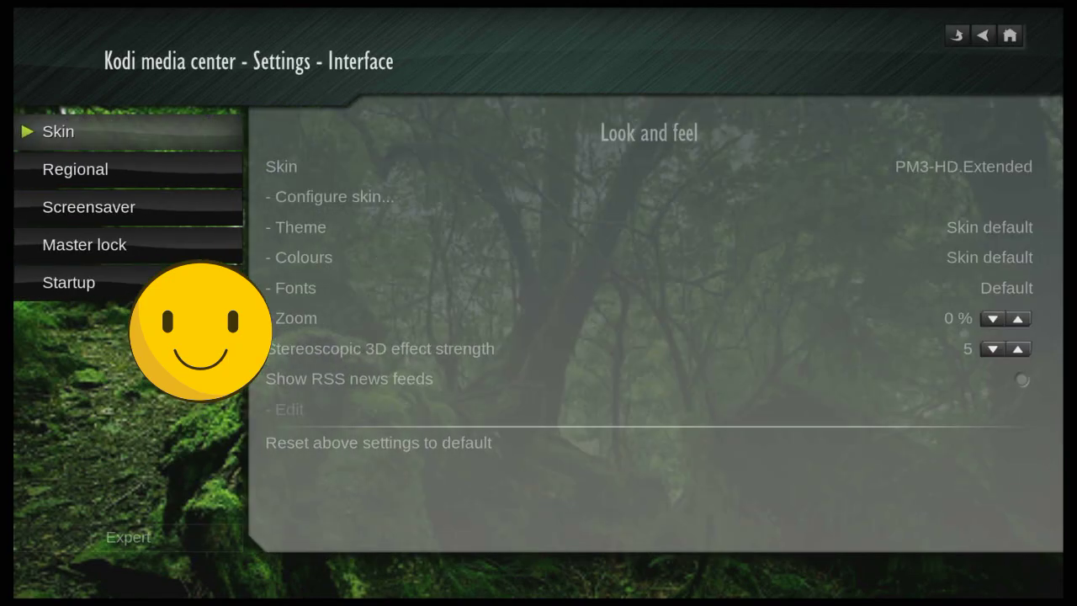
key(Right)
key(Down)
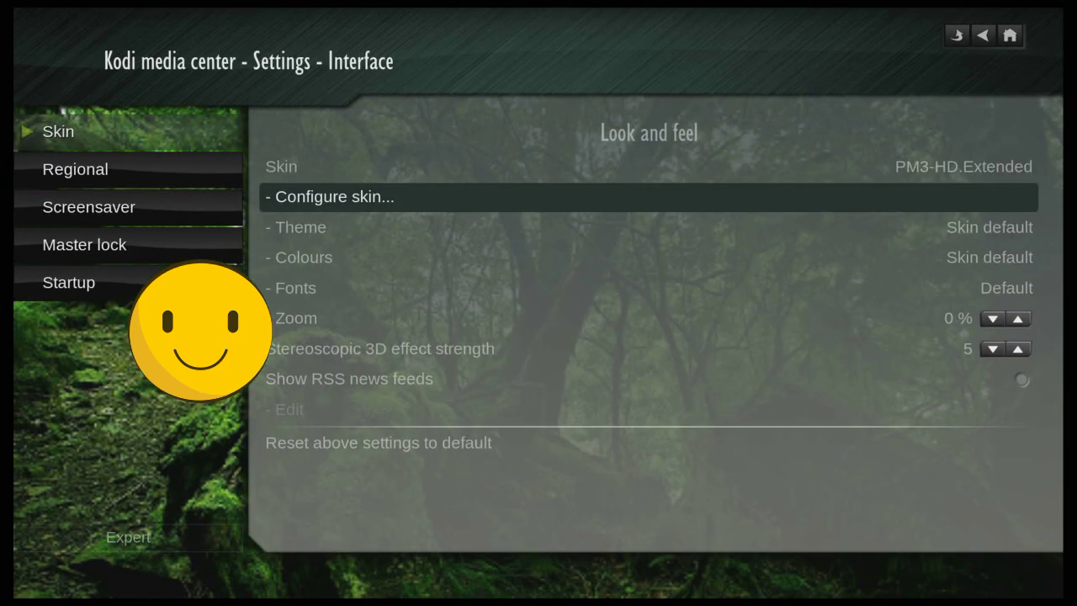
key(Return)
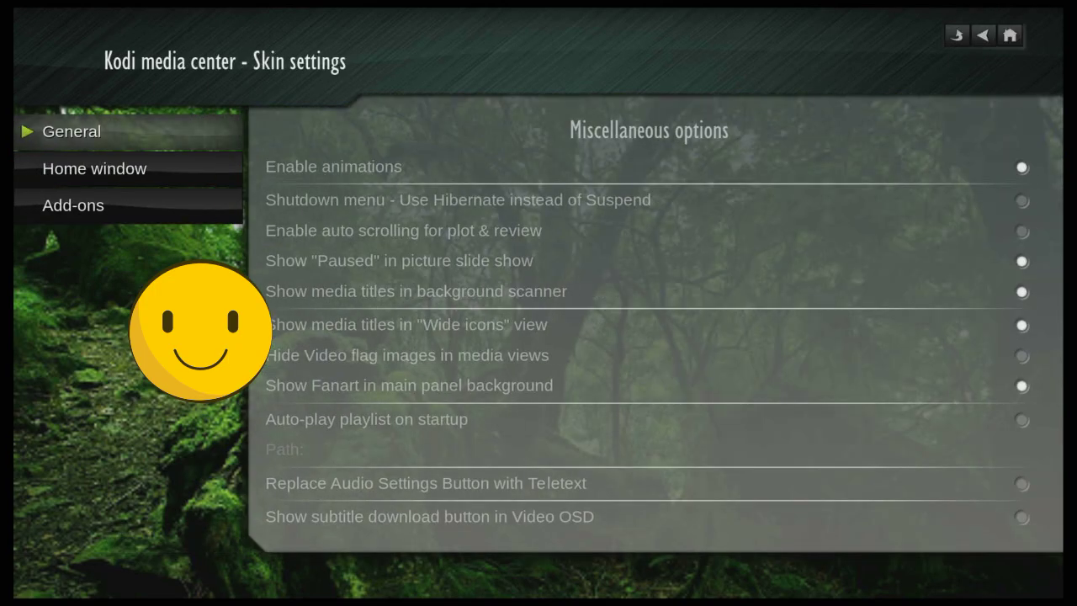
Step: Under Home window, open the main menu items editor
key(Down)
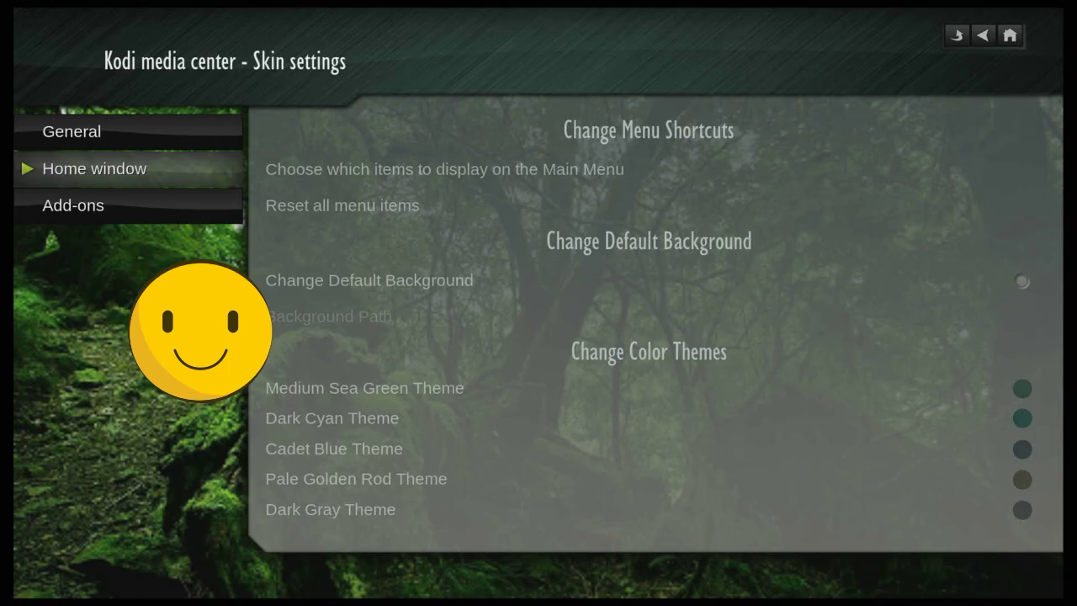
key(Right)
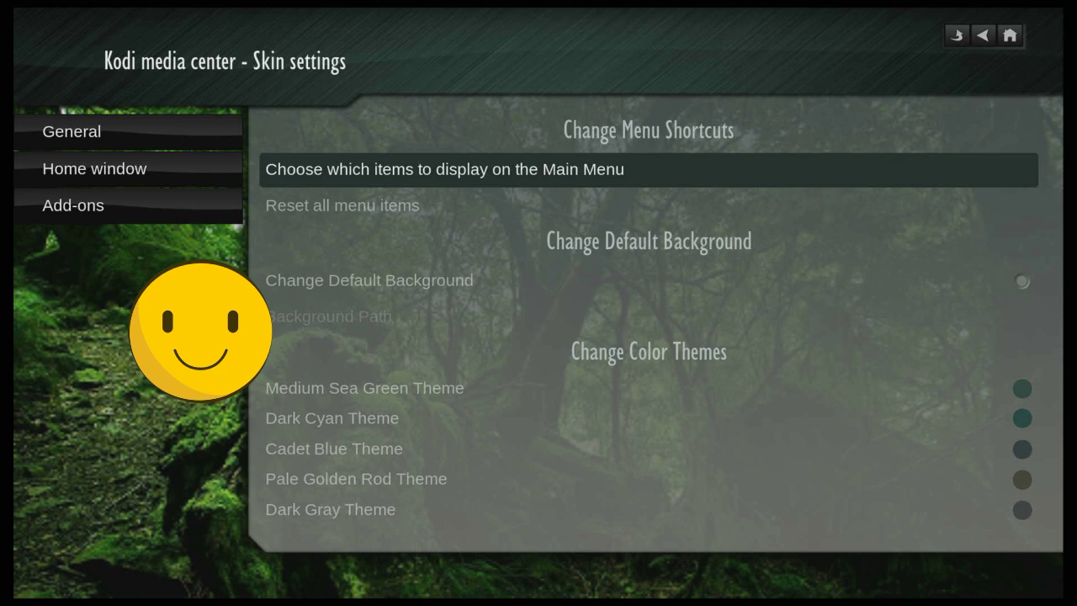
key(Return)
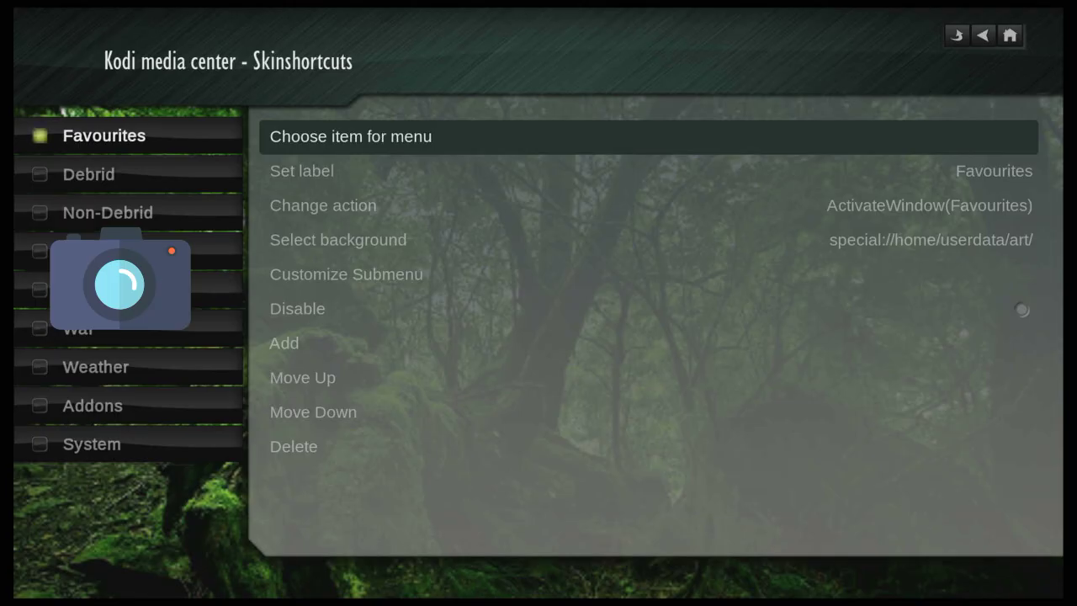
click(647, 205)
Step: Start changing the Non-Debrid item's action and browse to the Video add-ons list
key(Left)
key(Down)
key(Down)
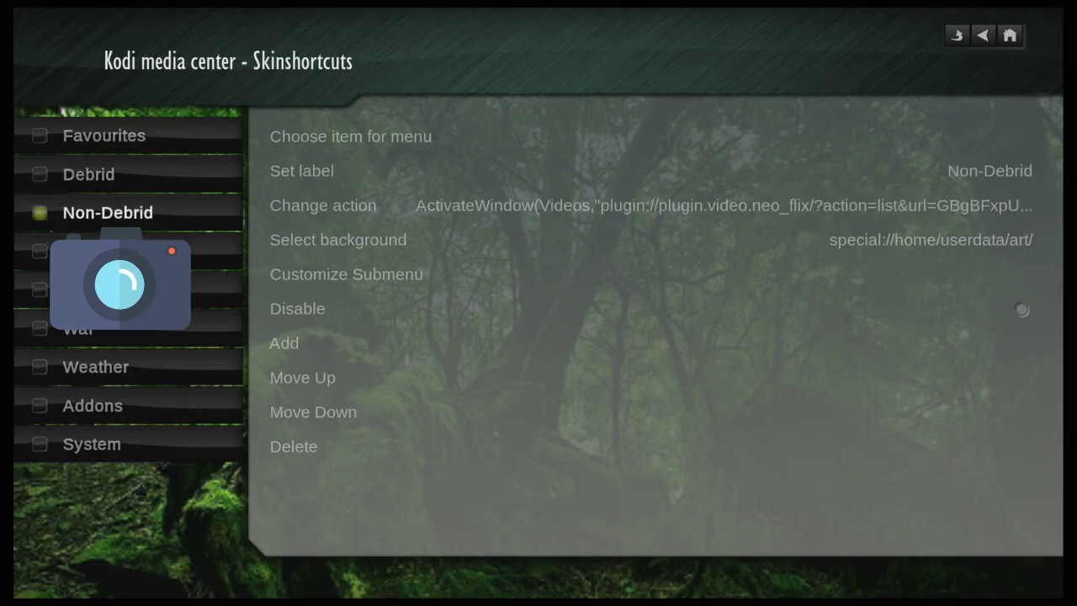
key(Right)
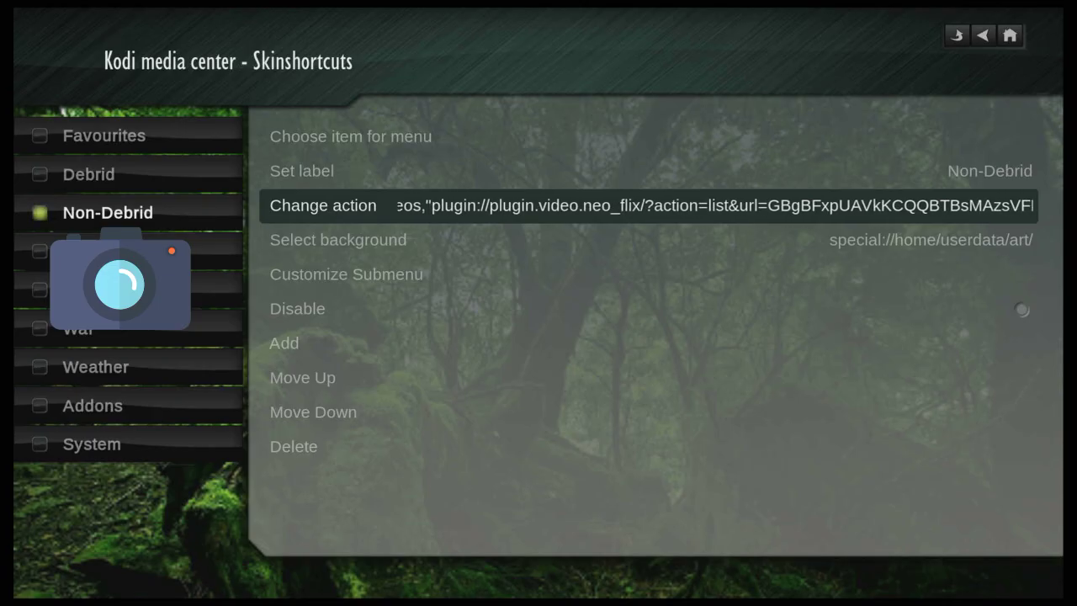
key(Return)
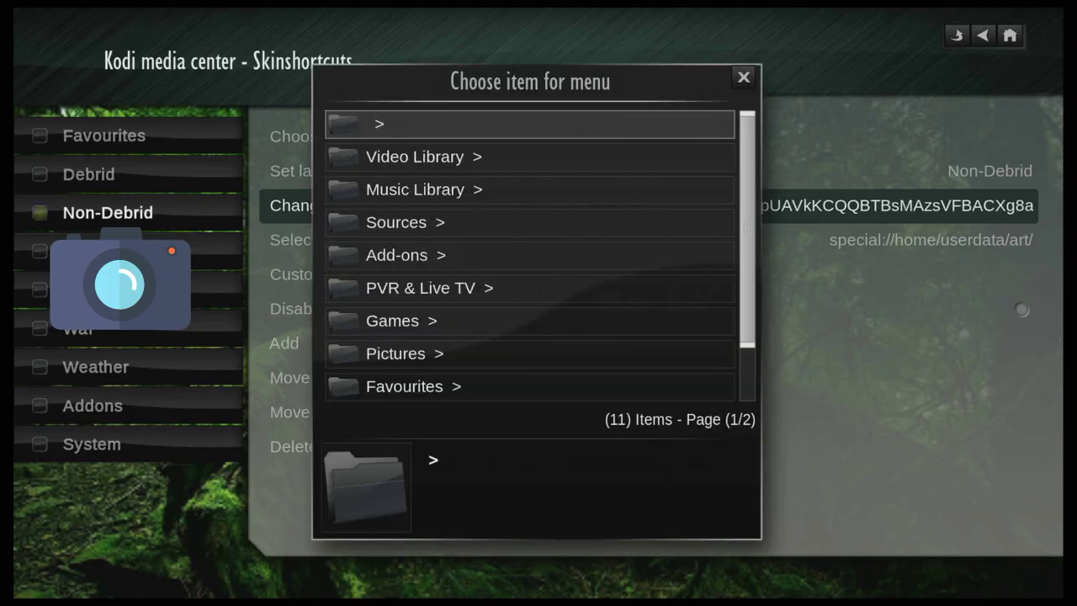
key(Down)
key(Down)
key(Down)
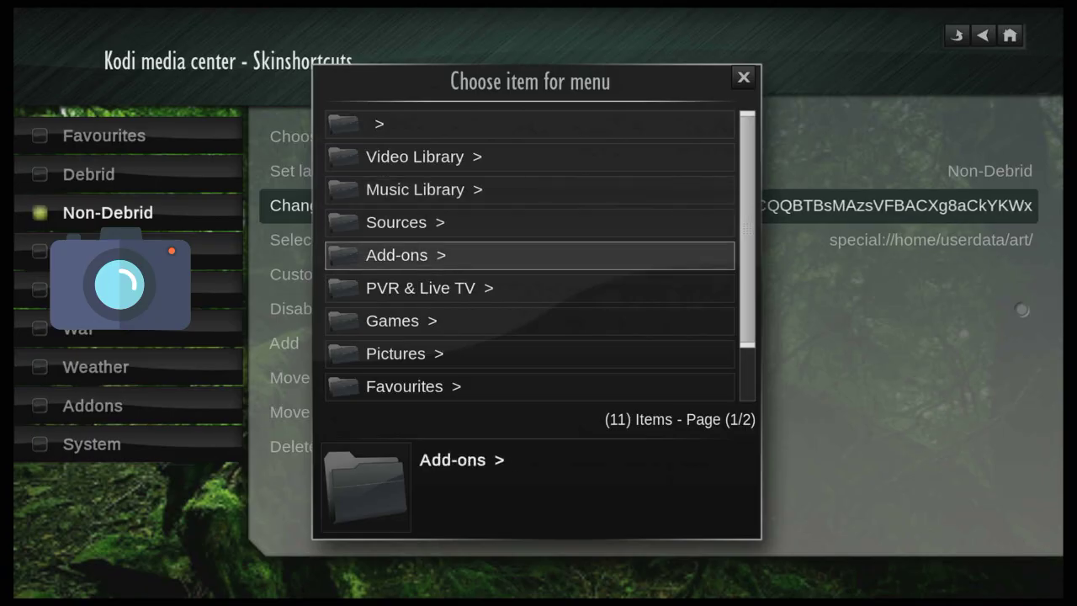
key(Return)
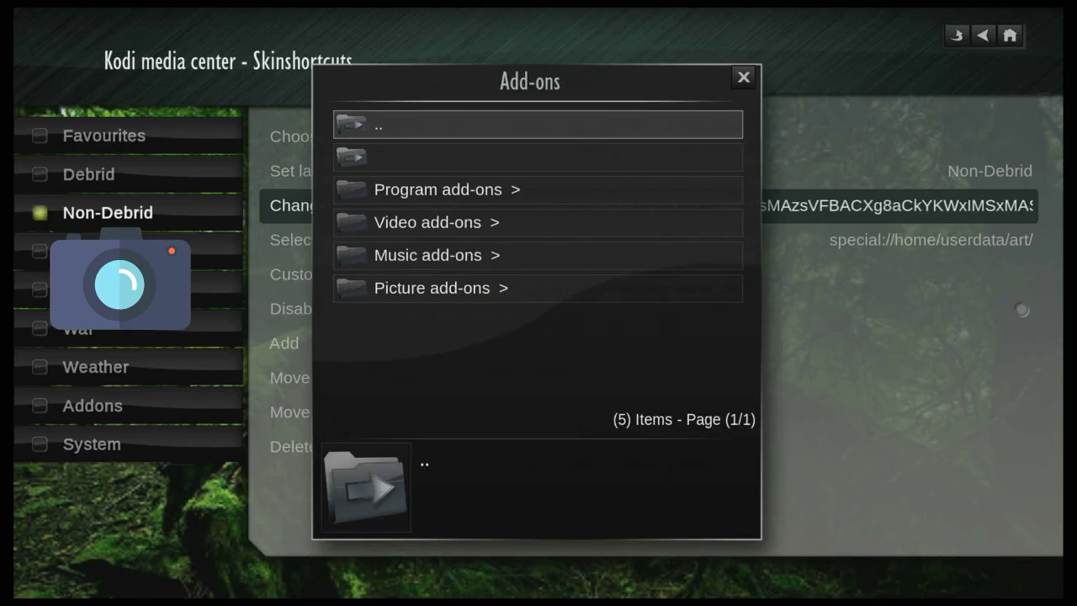
key(Down)
key(Down)
key(Down)
key(Return)
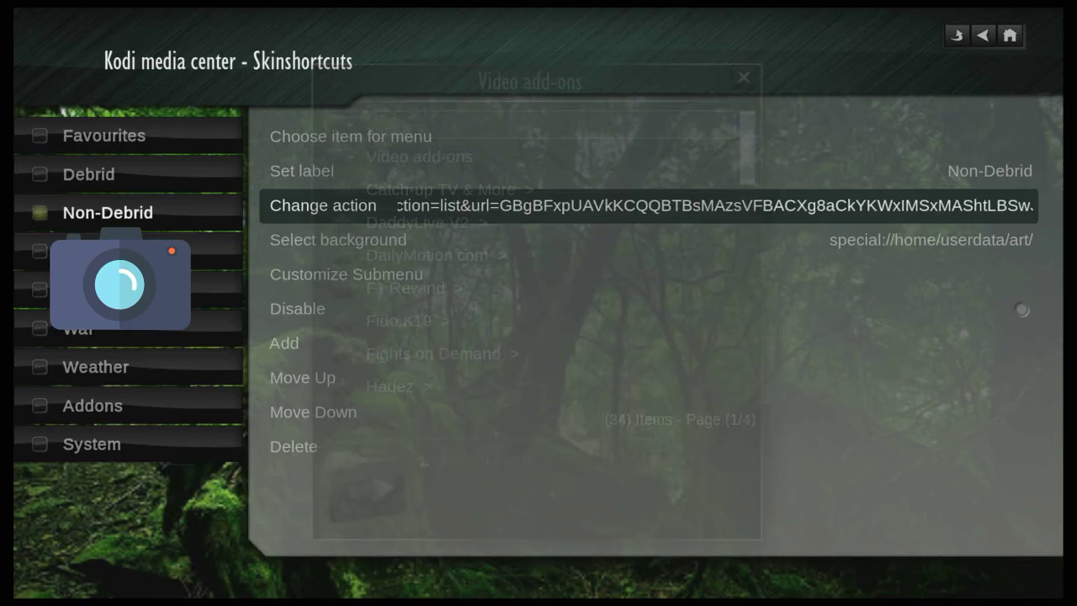
Step: Set Non-Debrid's action to the Neo Flix Free Movies listing
key(Down)
key(Up)
key(Up)
key(Up)
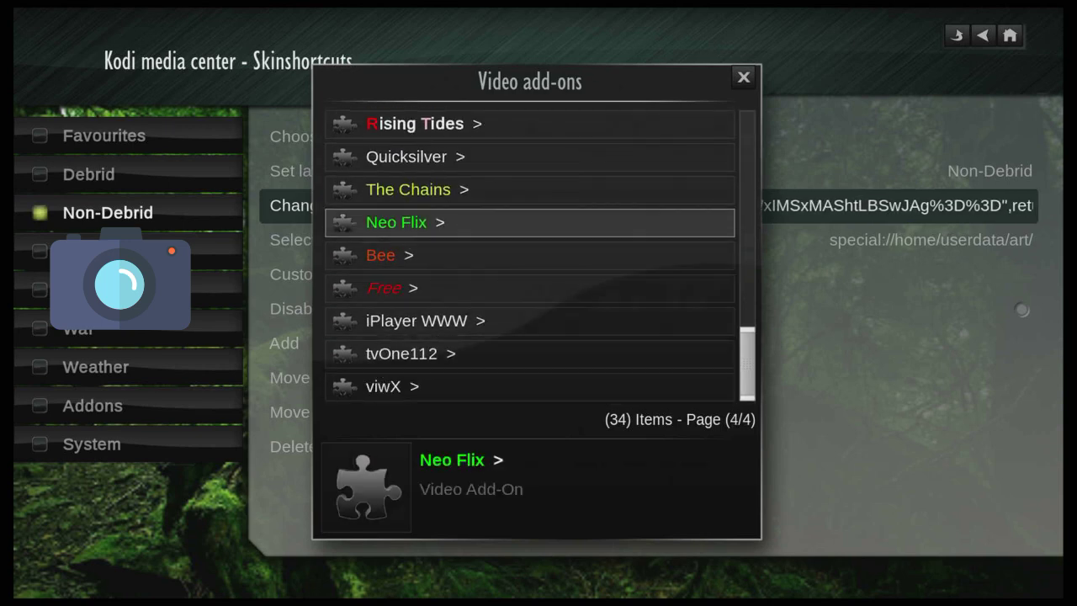
key(Return)
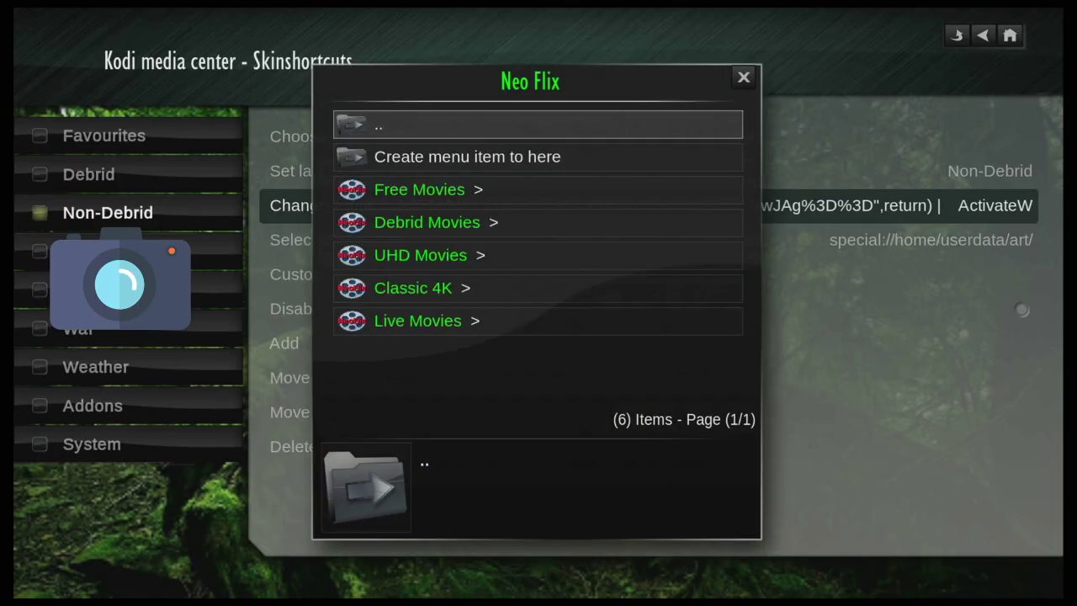
key(Down)
key(Down)
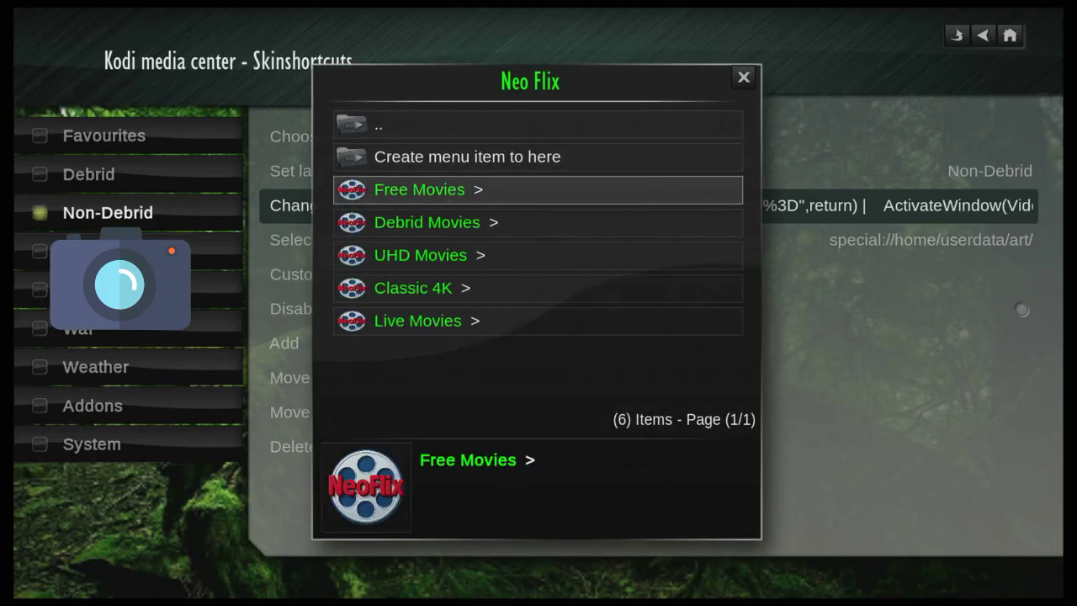
key(Return)
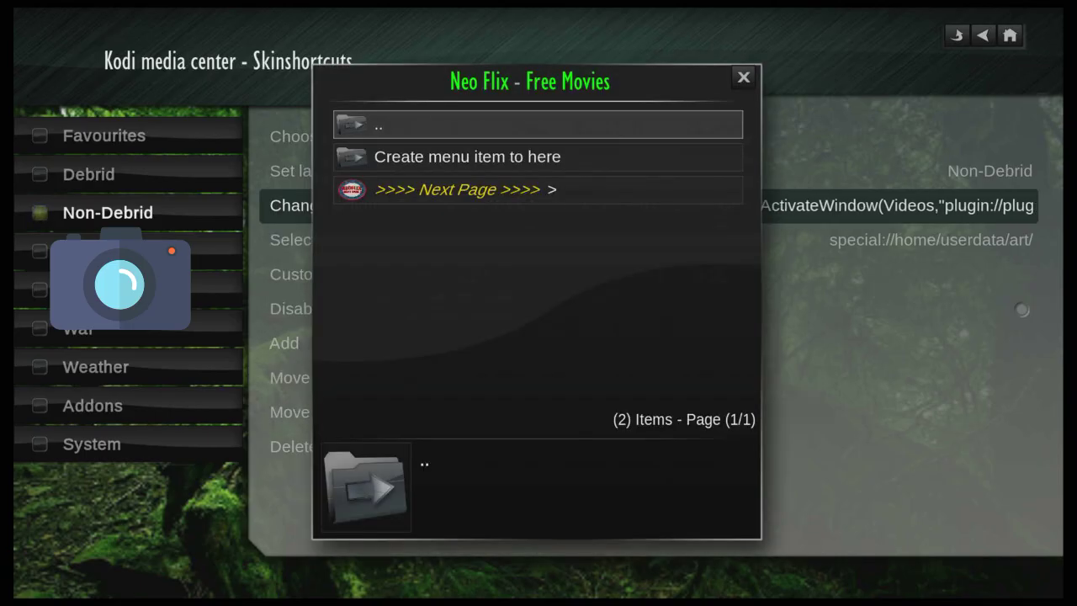
key(Down)
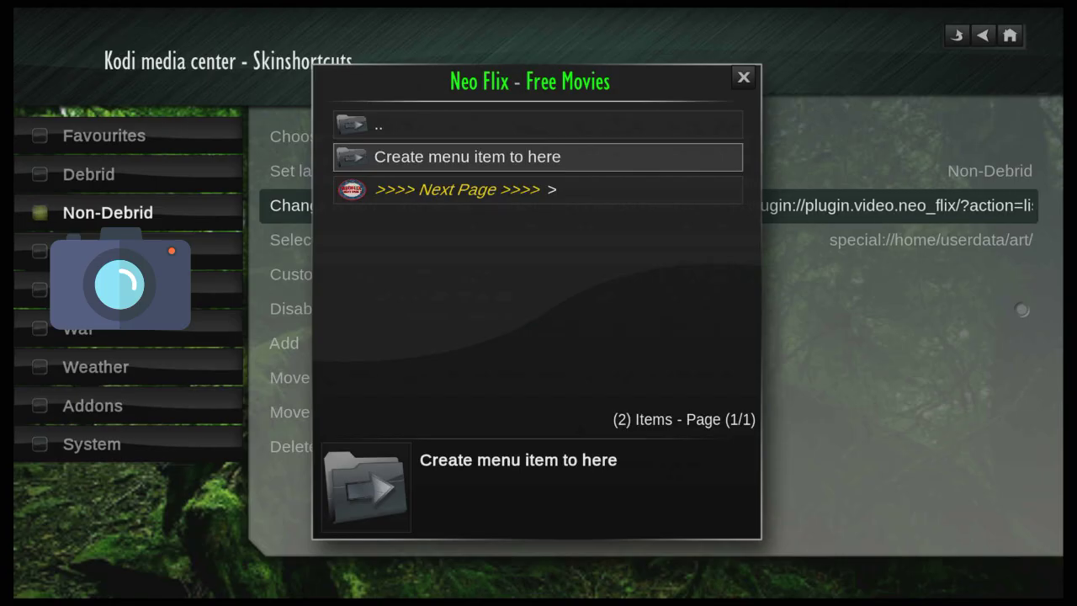
key(Return)
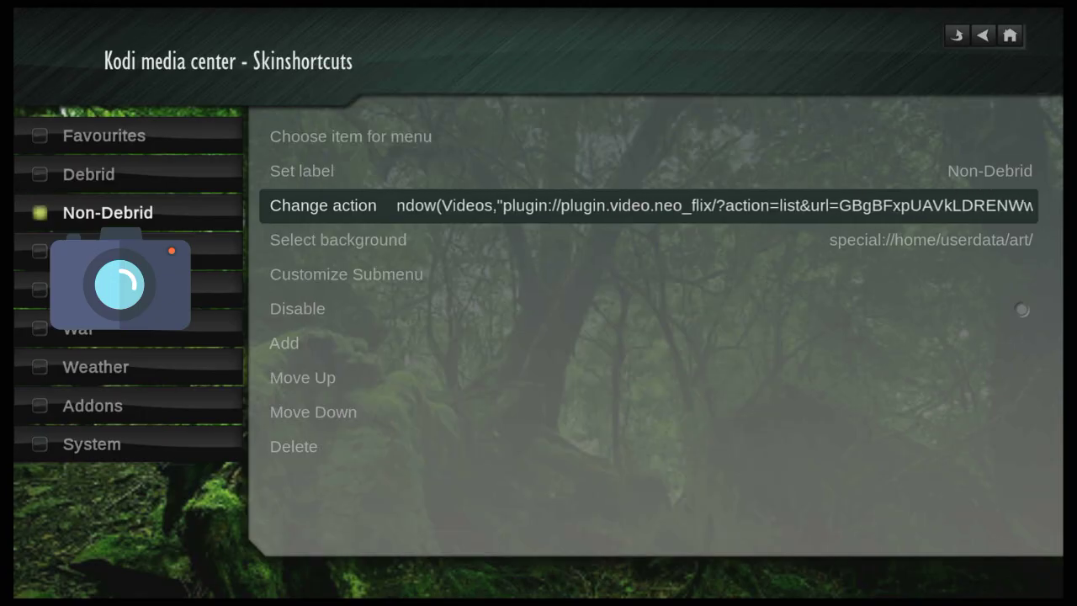
key(Left)
Step: Select the Debrid menu item and open its Customize Submenu editor
key(Up)
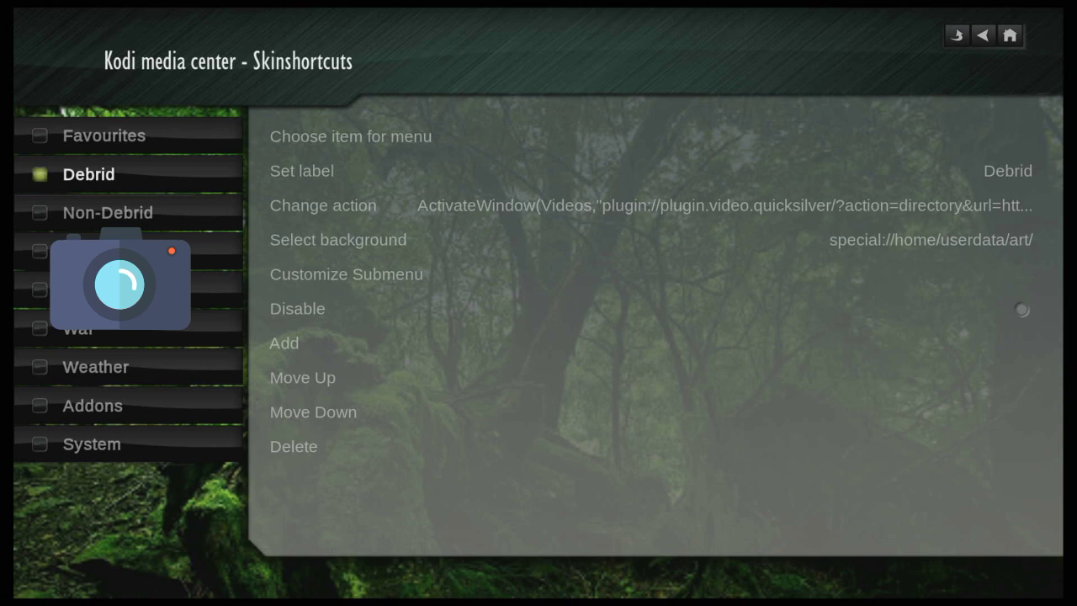
key(Up)
key(Down)
key(Right)
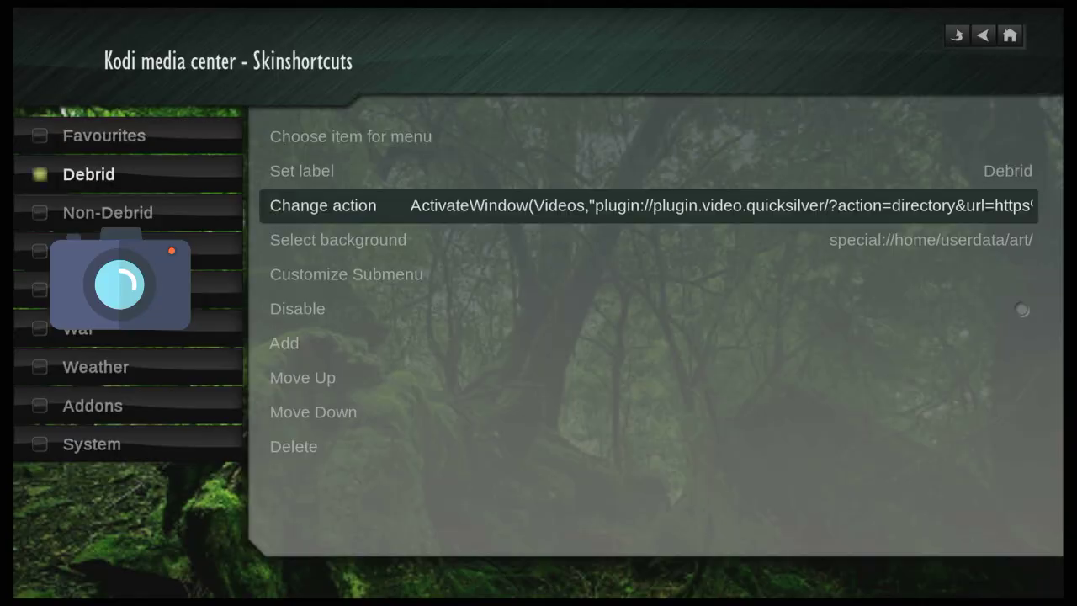
key(Down)
key(Down)
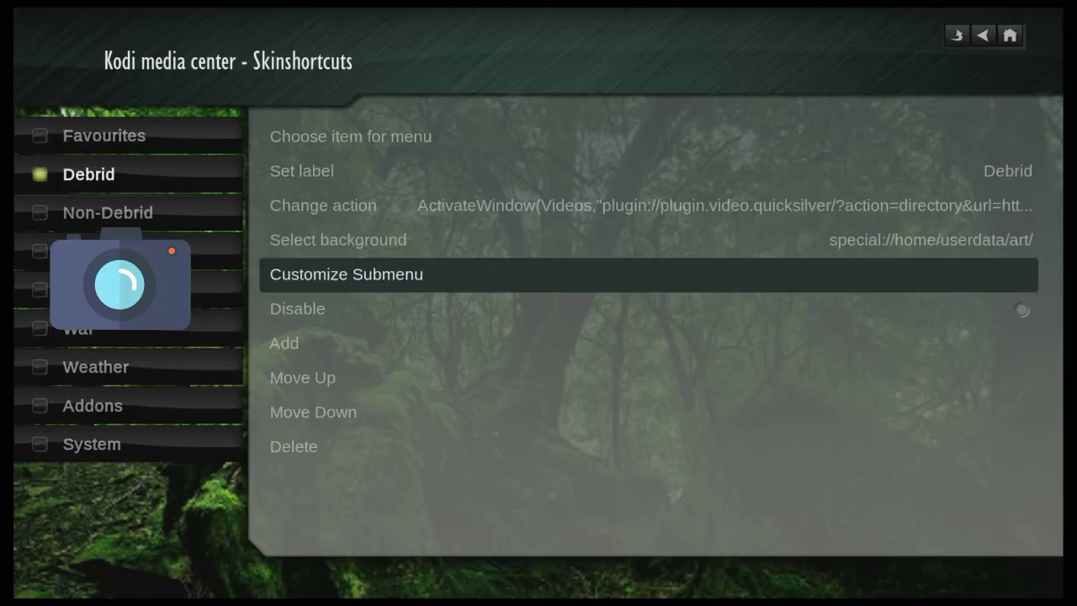
key(Return)
key(Left)
key(Down)
key(Down)
key(Down)
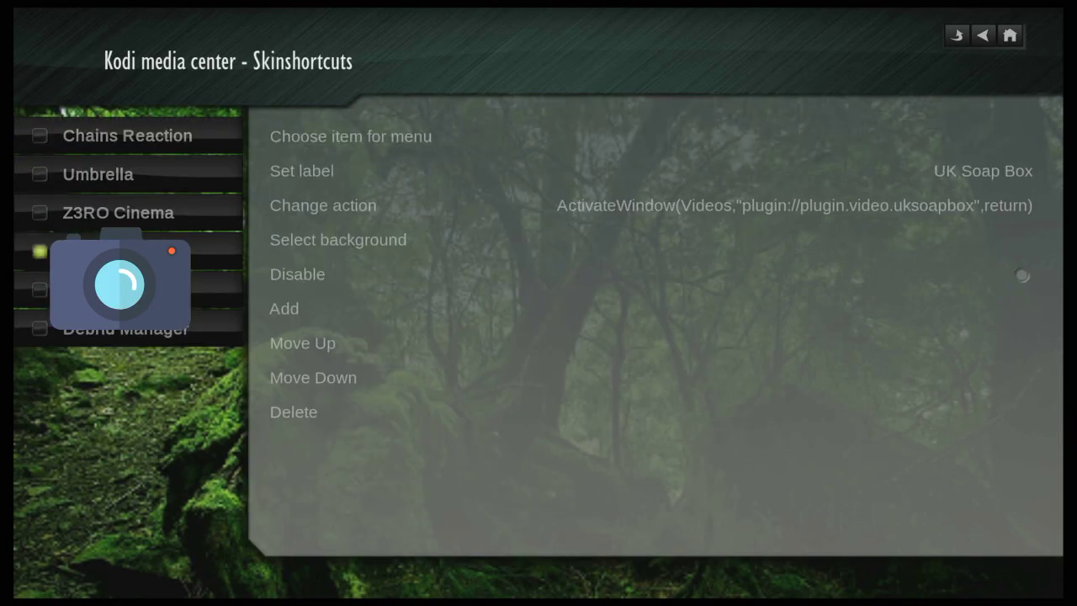
Step: Move to the Z3RO Cinema submenu entry, ready to add a new entry after it
key(Up)
key(Up)
key(Up)
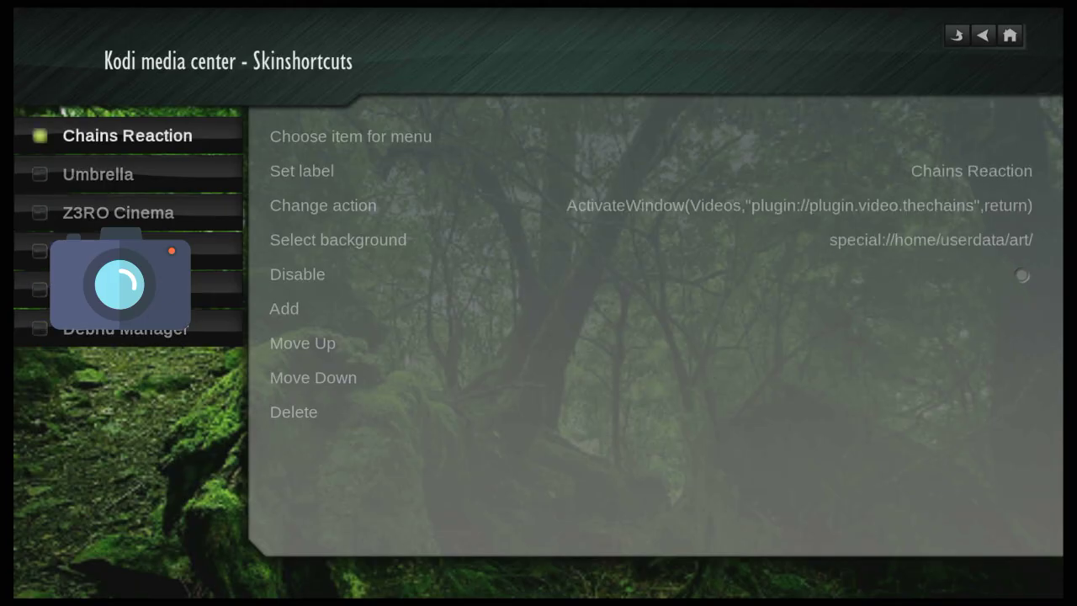
key(Down)
key(Down)
key(Down)
key(Up)
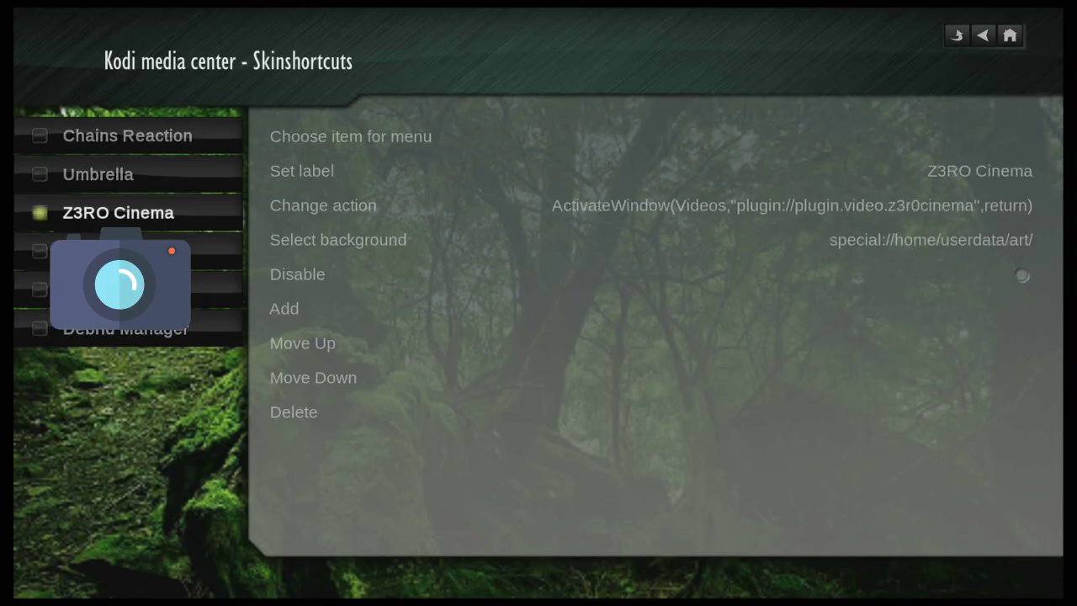
key(Right)
key(Up)
key(Up)
key(Up)
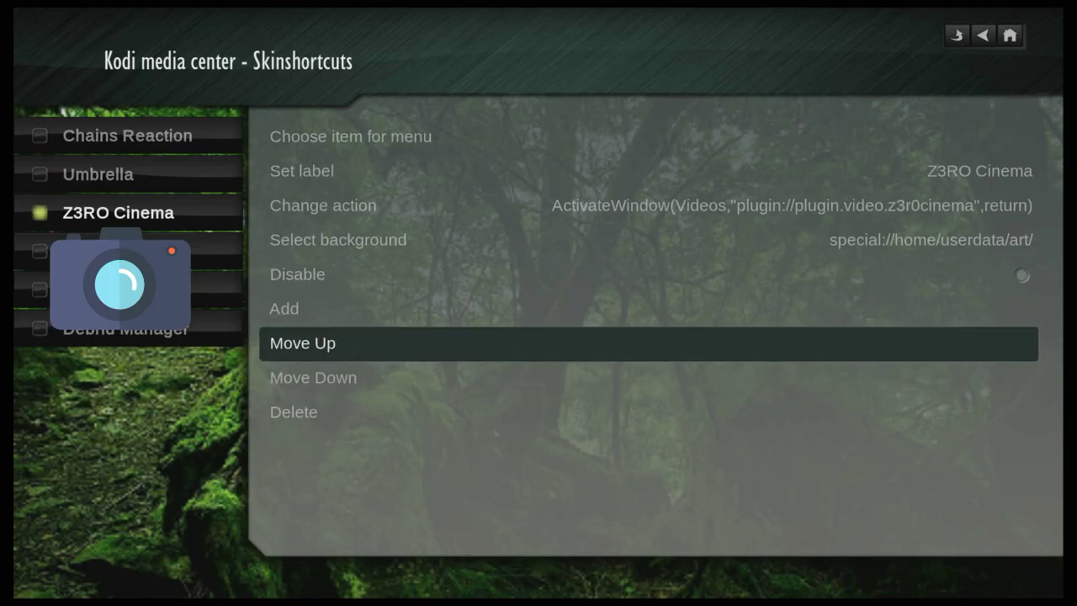
key(Up)
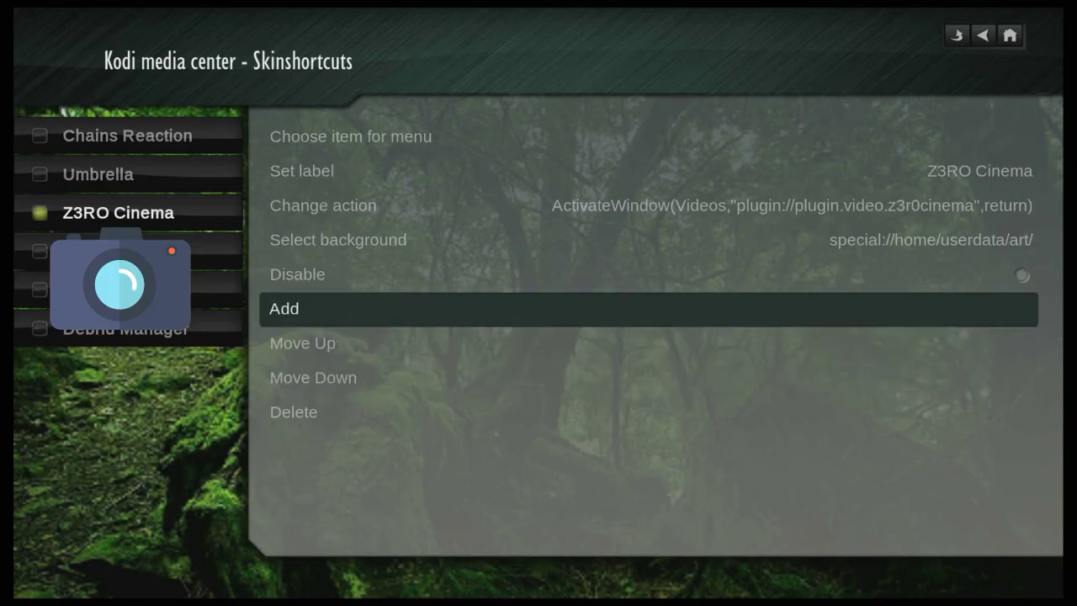
Step: Add a blank submenu entry after Z3RO Cinema and choose an item for it
key(Left)
key(Right)
key(Return)
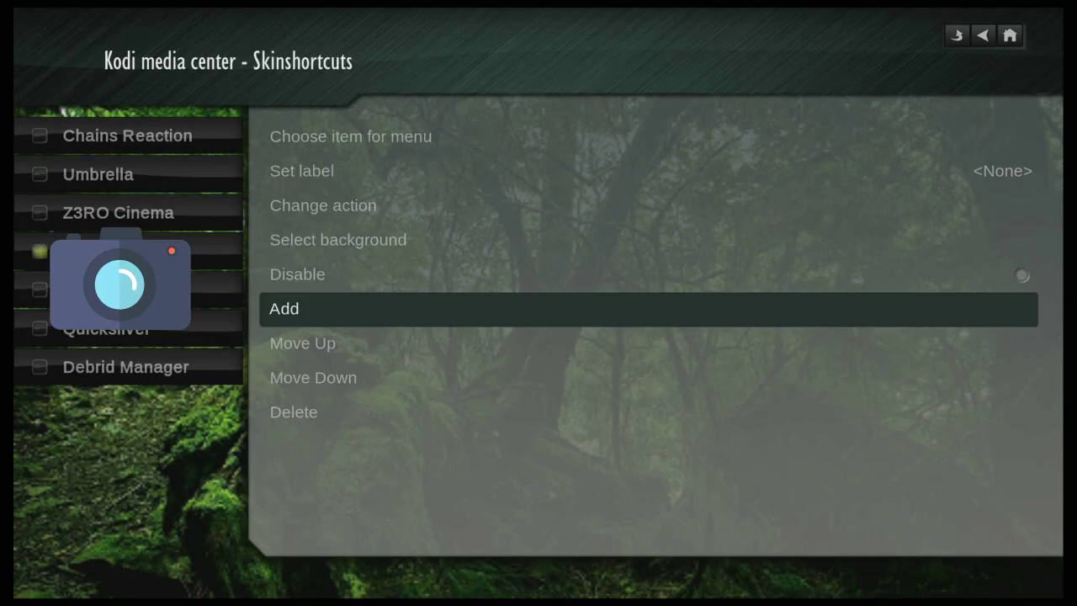
key(Up)
key(Up)
key(Up)
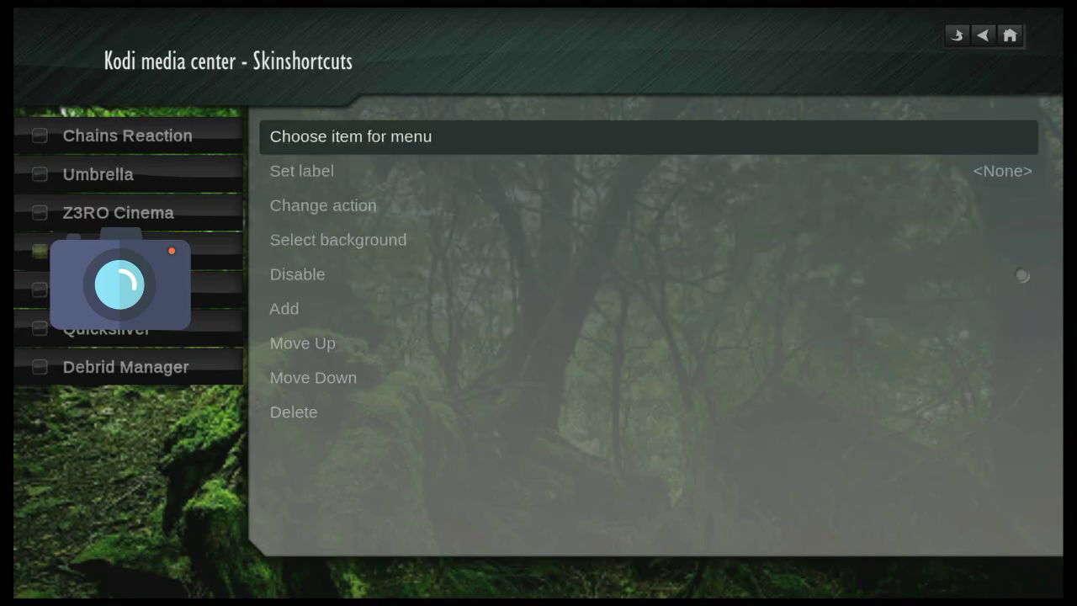
key(Return)
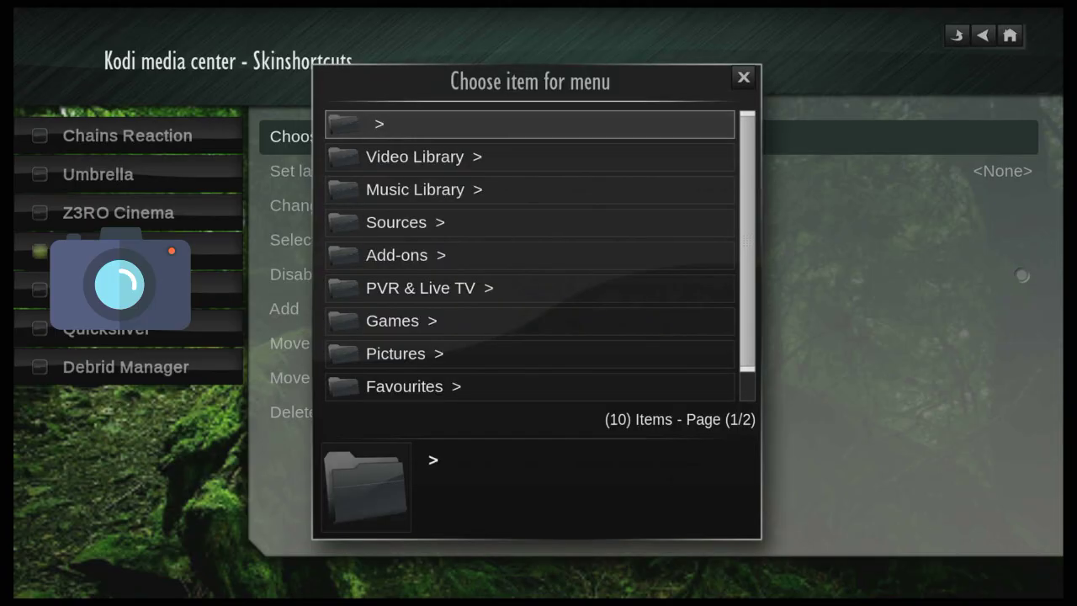
Step: Point the new entry at the Neo Flix video add-on's main page
key(Down)
key(Down)
key(Down)
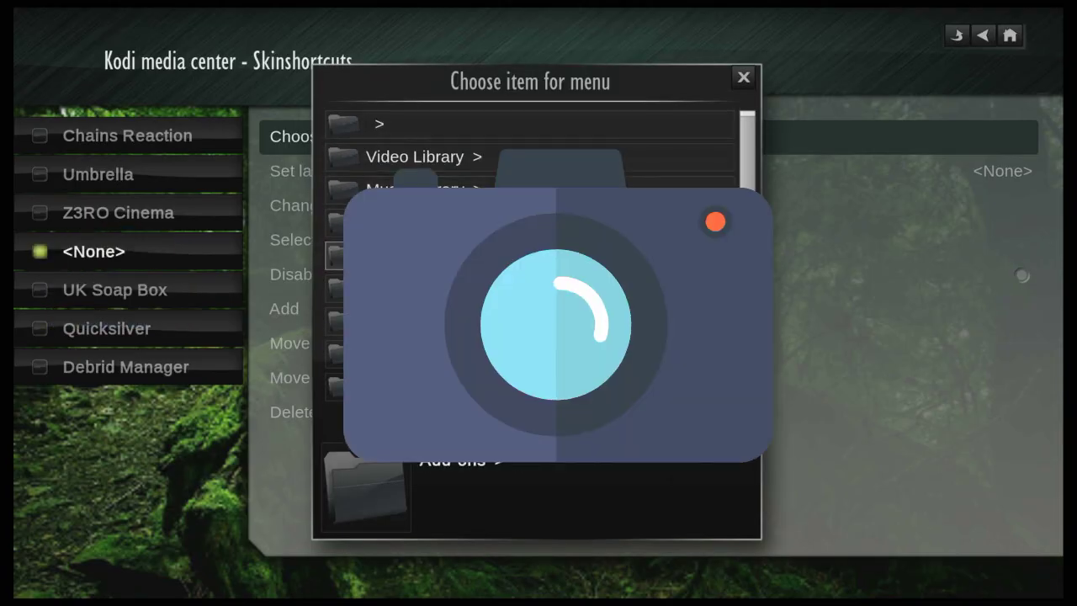
key(Return)
key(Down)
key(Down)
key(Down)
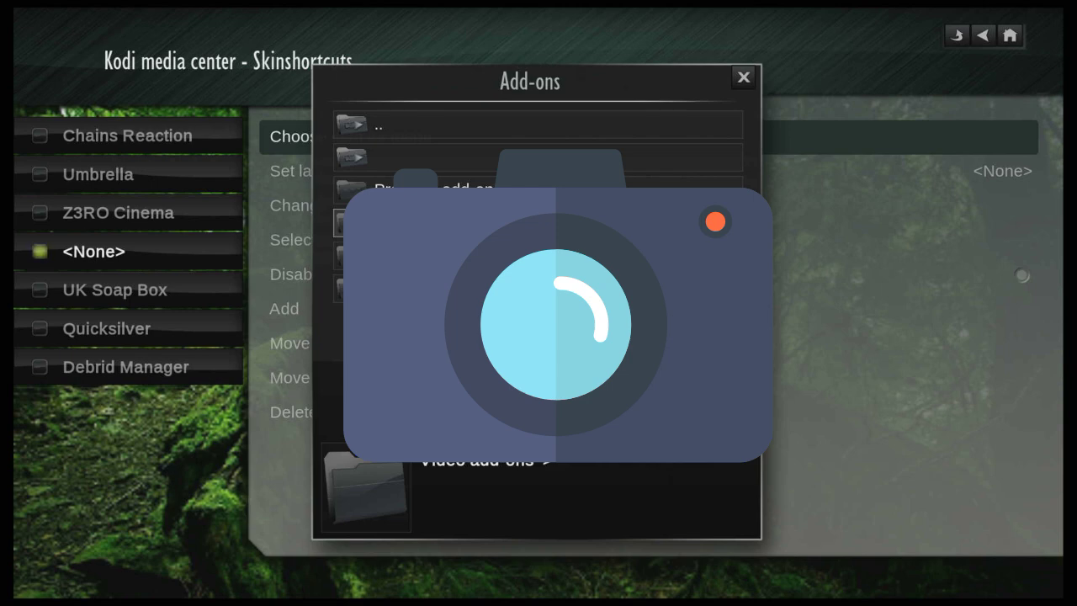
key(Return)
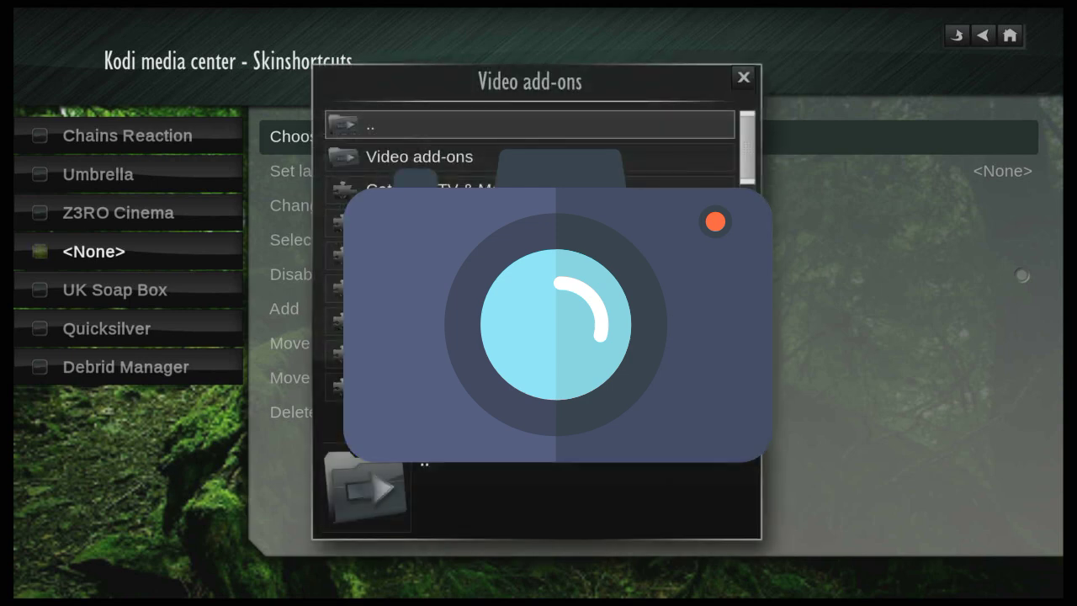
key(Up)
key(Up)
key(Up)
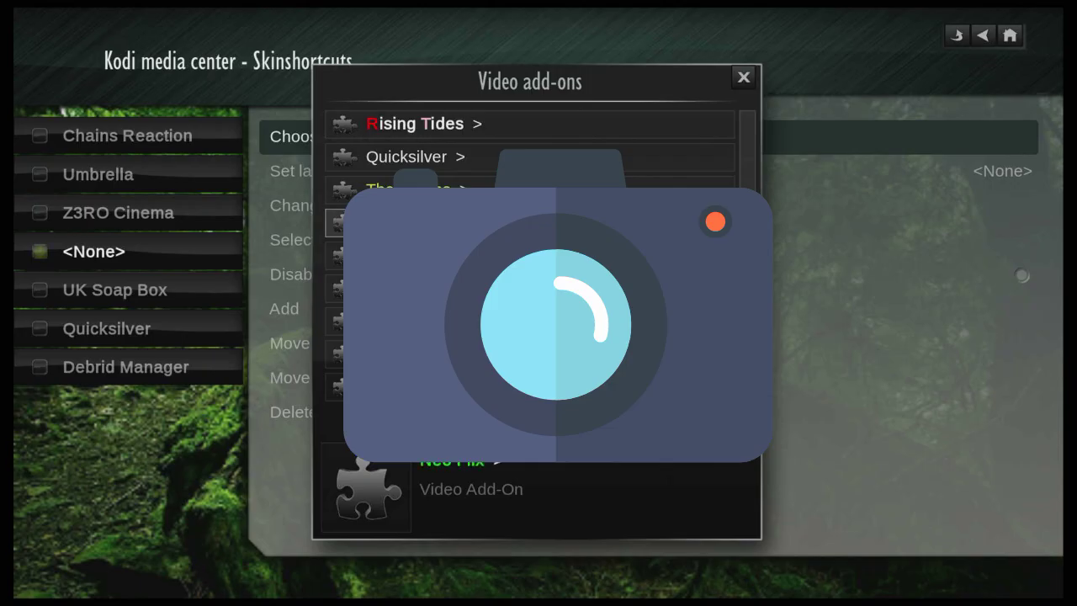
key(Return)
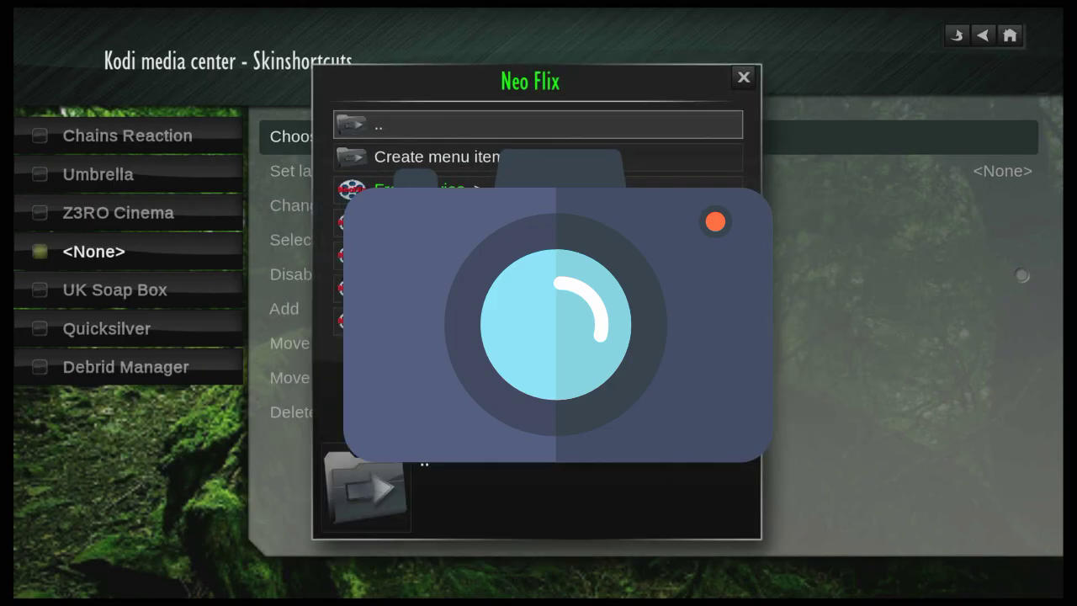
key(Down)
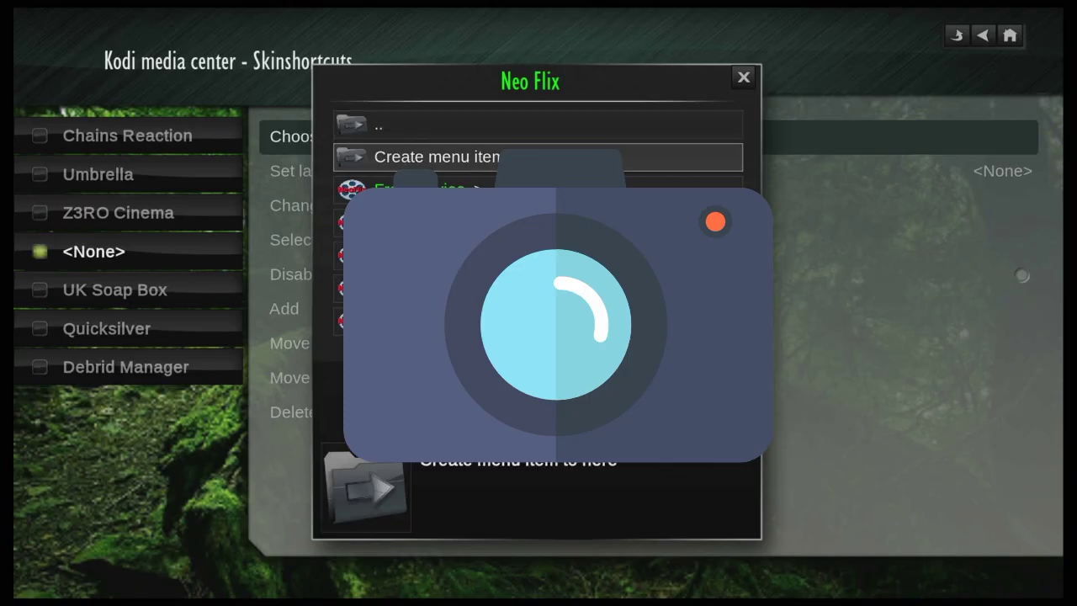
key(Return)
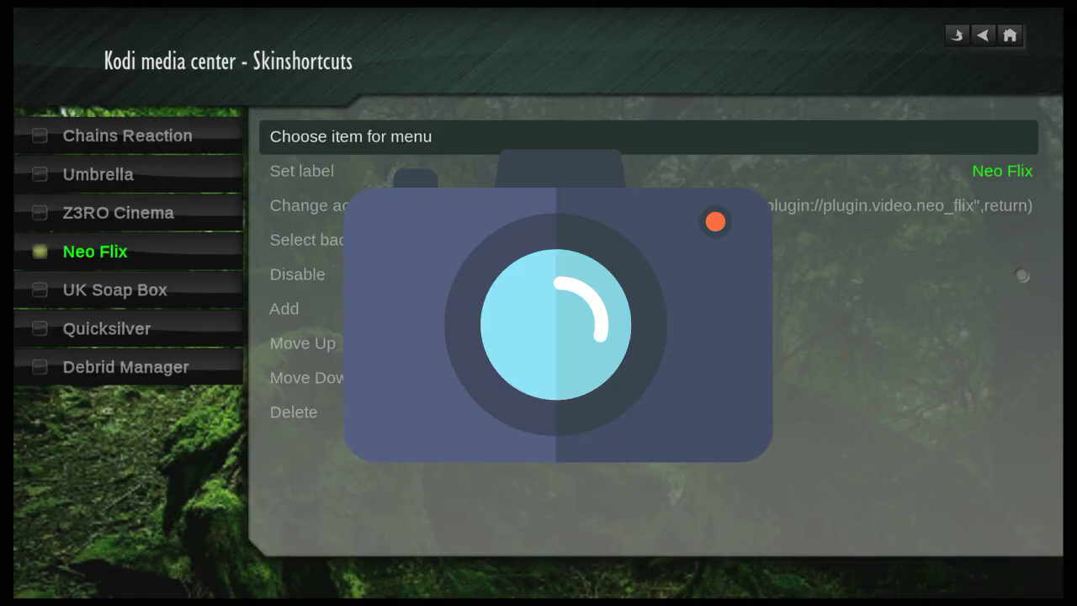
key(Down)
key(Down)
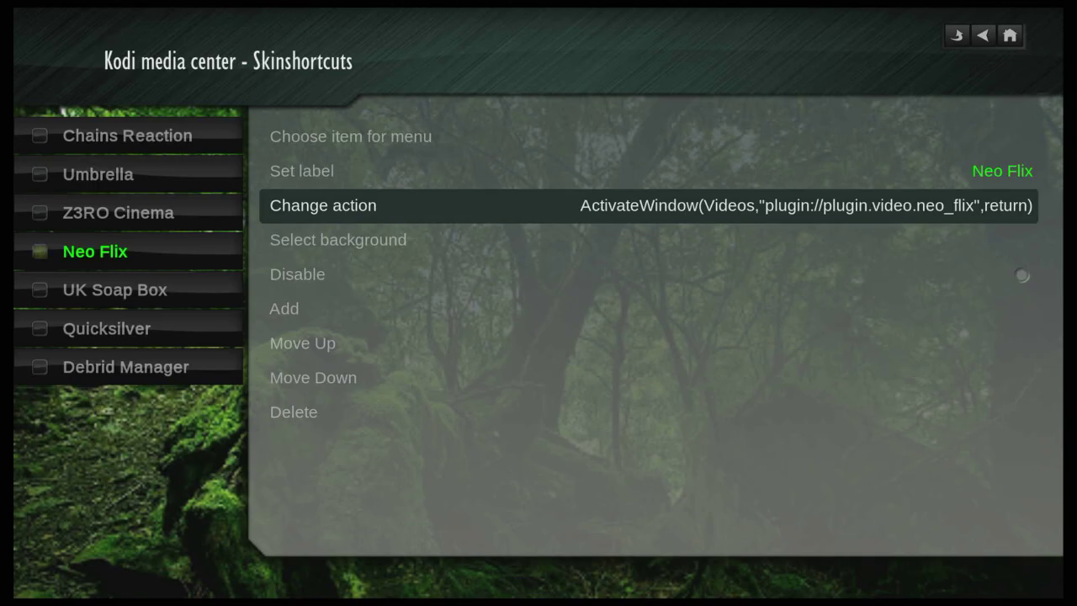
key(Down)
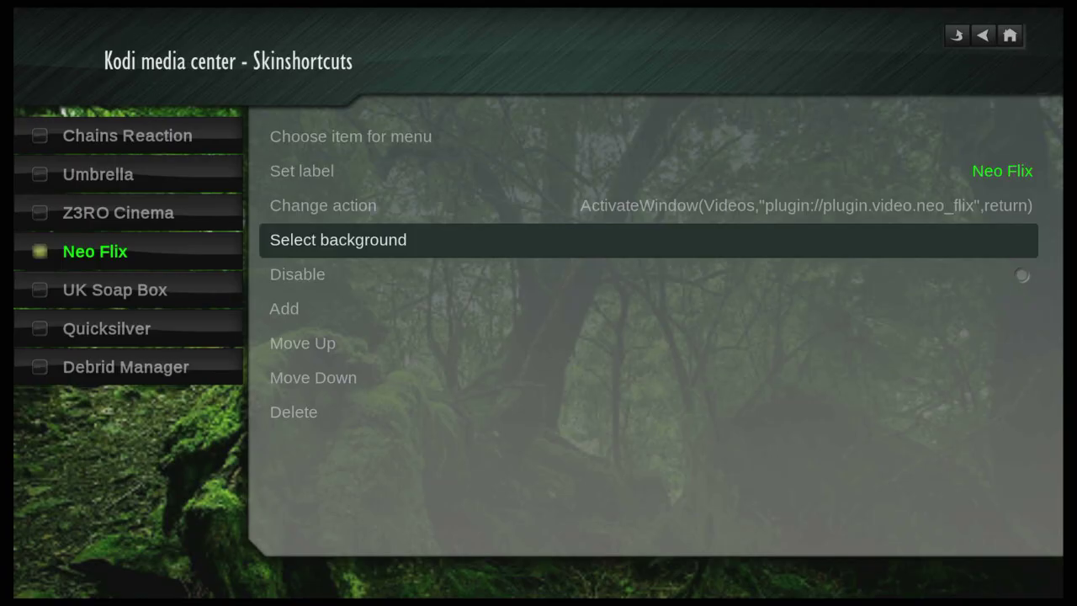
key(Up)
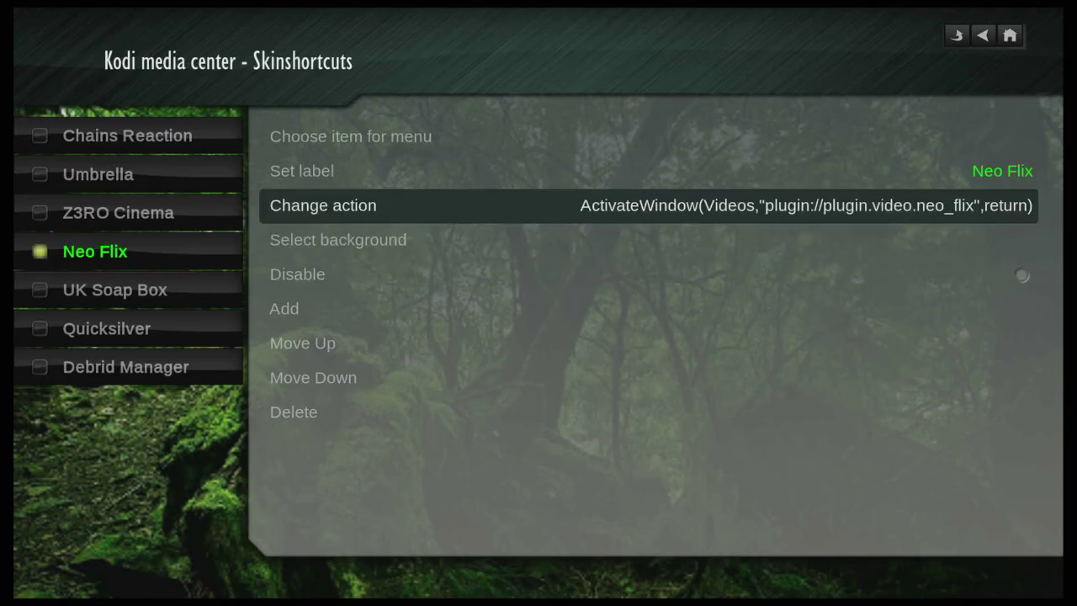
key(Up)
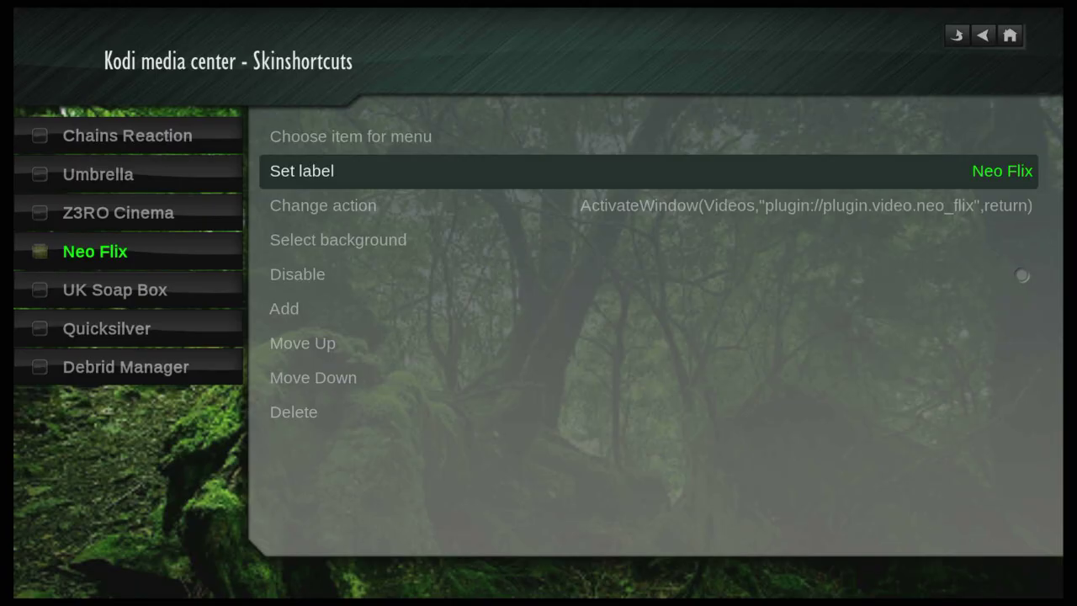
Step: Delete the closing [/COLOR] tag from the Neo Flix shortcut's label
key(Return)
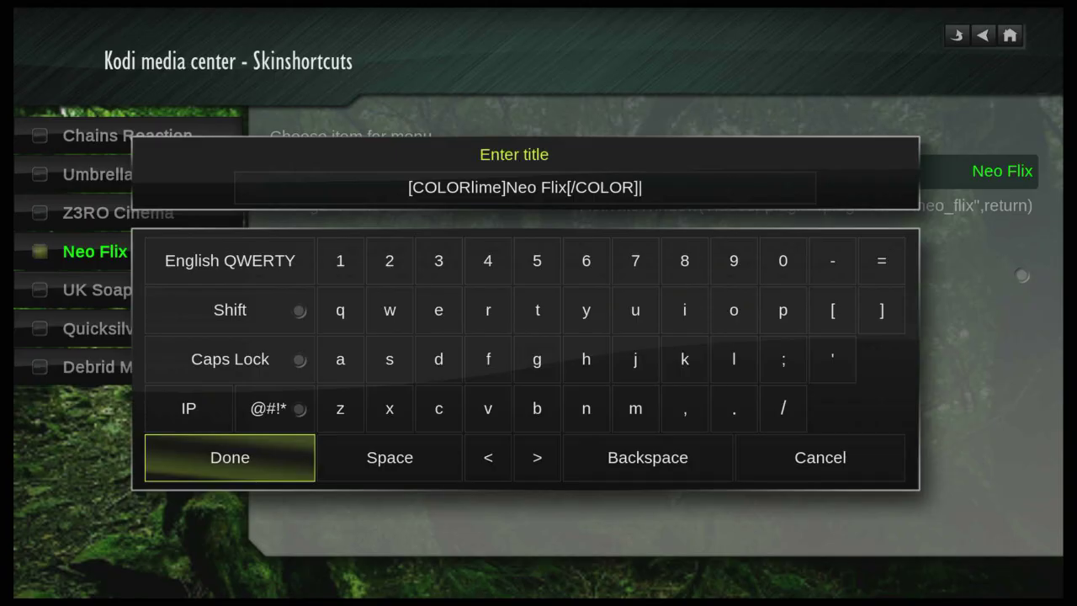
key(BackSpace)
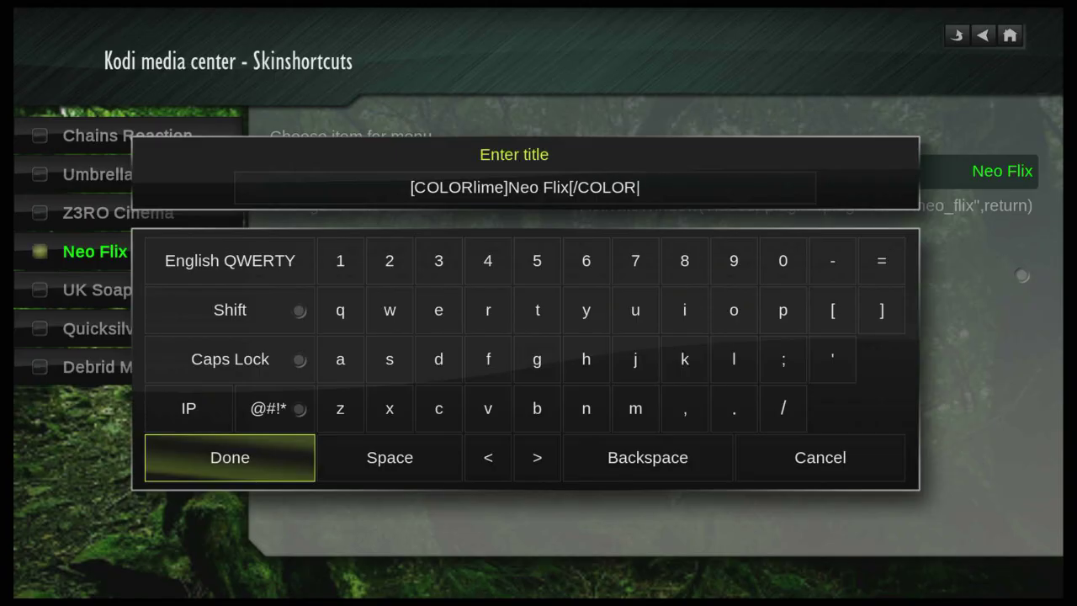
key(Return)
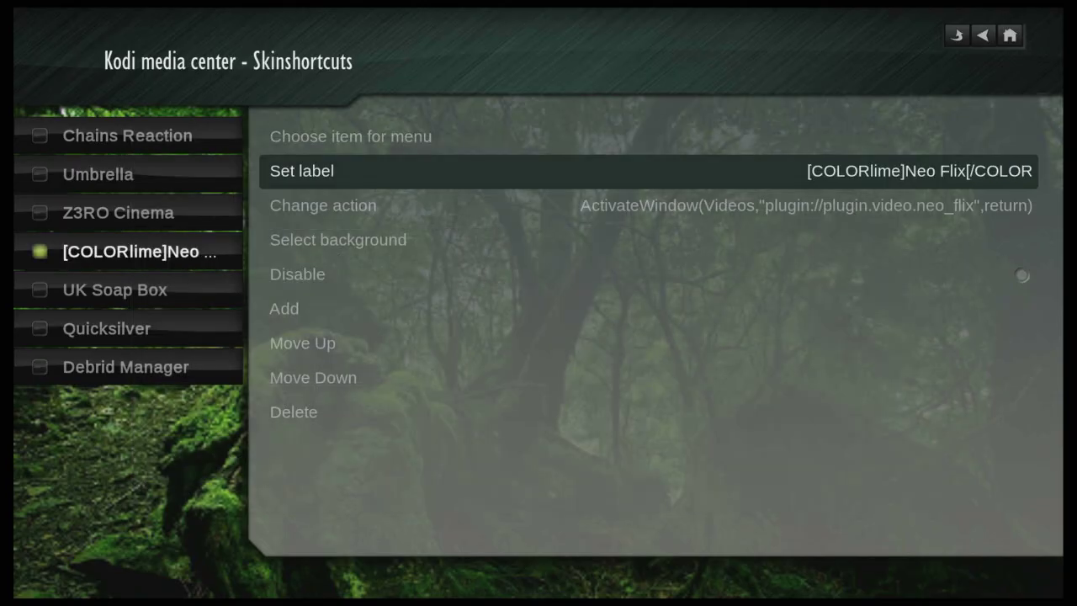
key(Return)
key(Right)
key(Right)
key(Right)
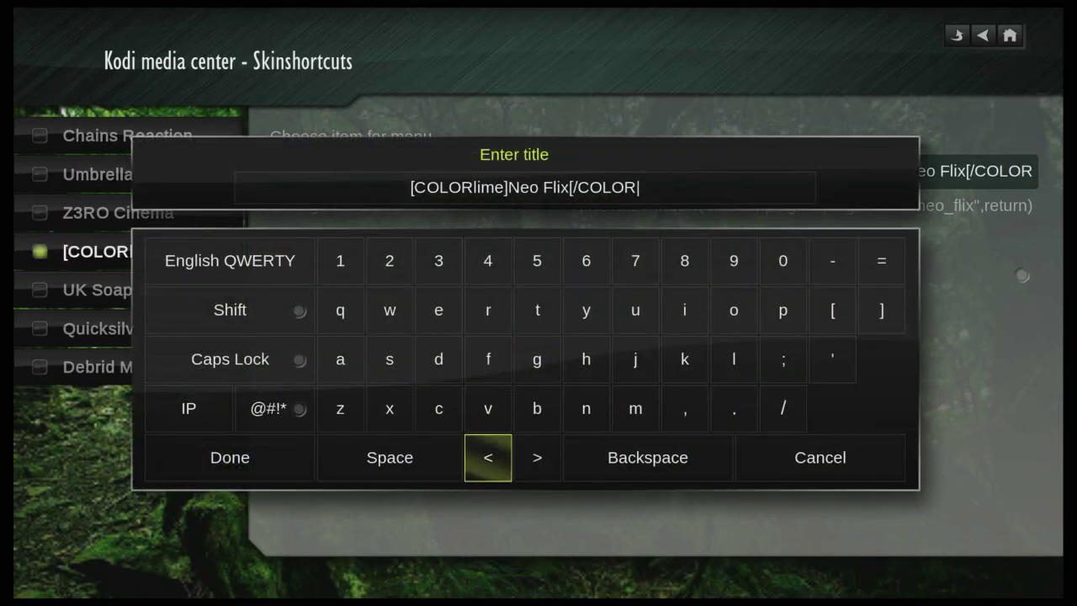
key(Return)
key(Return)
key(Return)
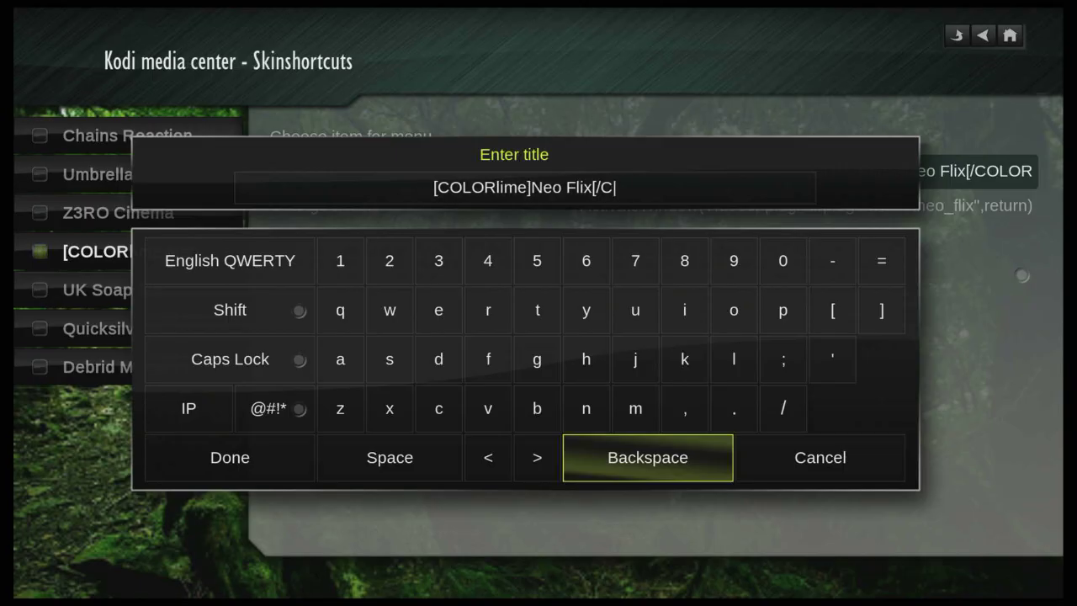
key(Return)
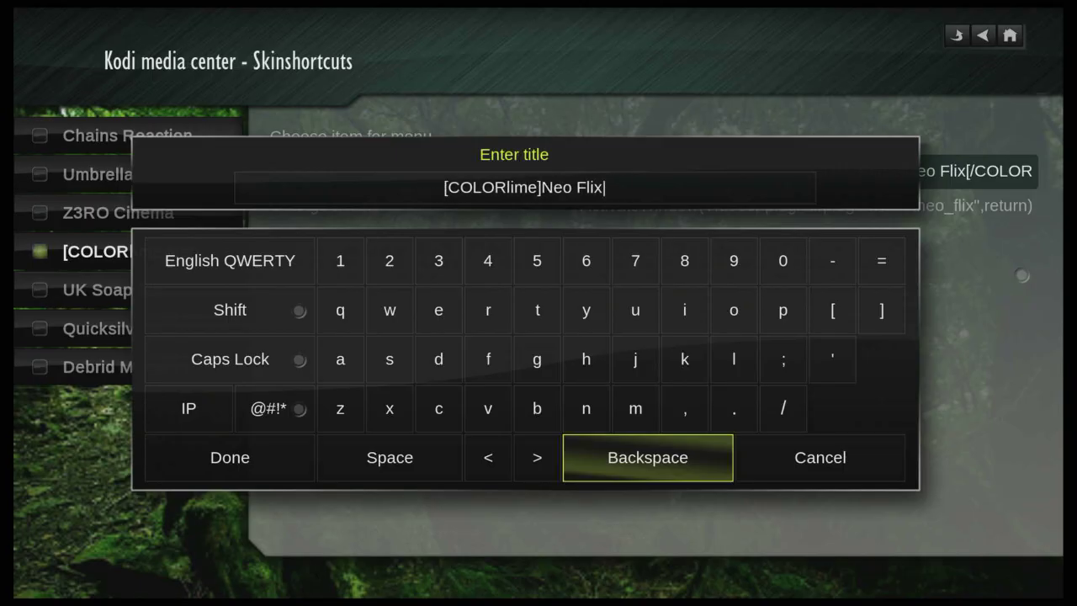
Step: Delete the opening [COLORlime] tag and save the label as plain Neo Flix
key(Left)
key(Left)
key(Return)
key(Return)
key(Return)
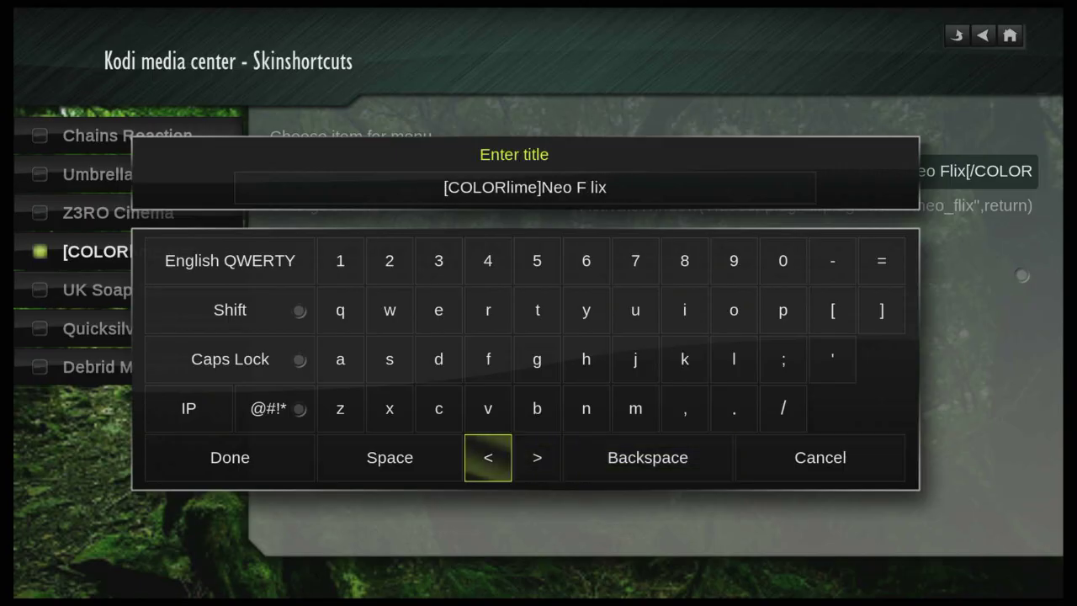
key(Right)
key(Right)
key(Return)
key(Return)
key(Return)
key(Return)
key(Return)
key(Return)
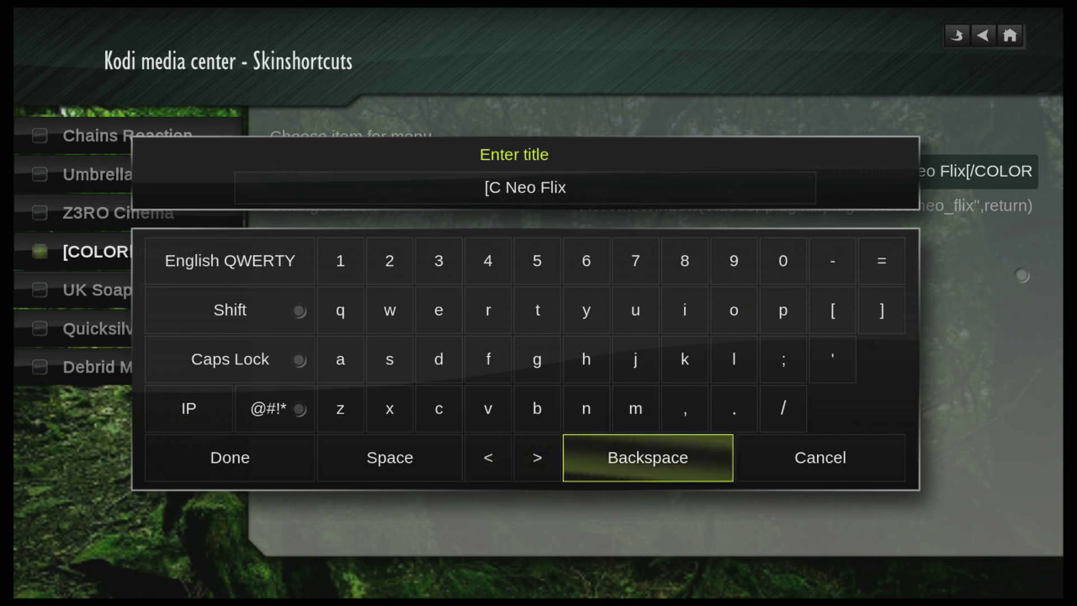
key(Left)
key(Left)
key(Left)
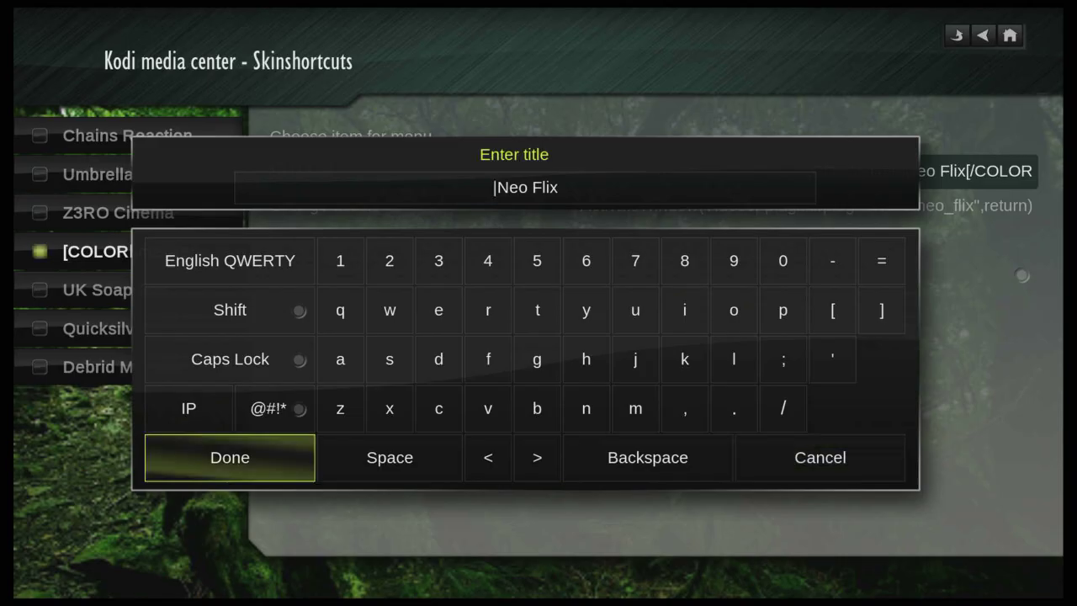
key(Return)
key(Left)
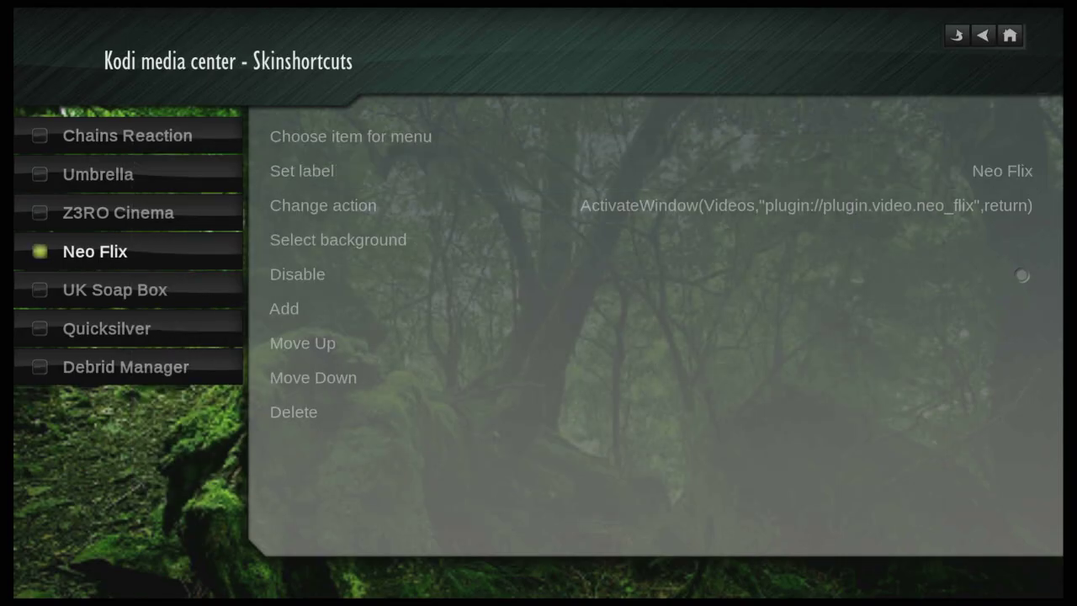
key(Up)
Step: Back out of the Skinshortcuts editor and Interface settings to the Rambo home menu
key(Down)
key(Up)
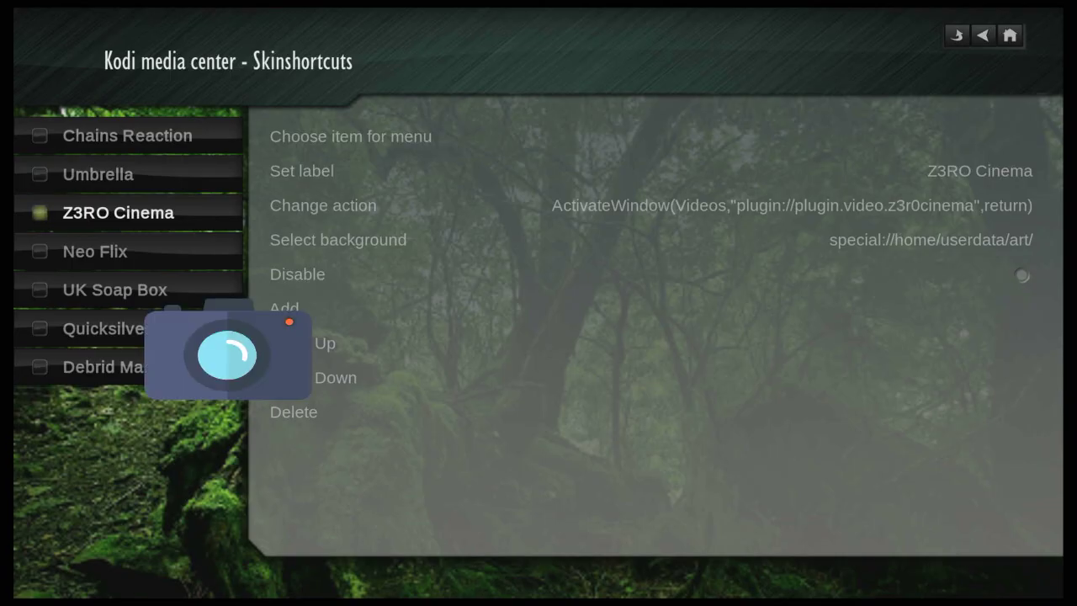
key(BackSpace)
key(BackSpace)
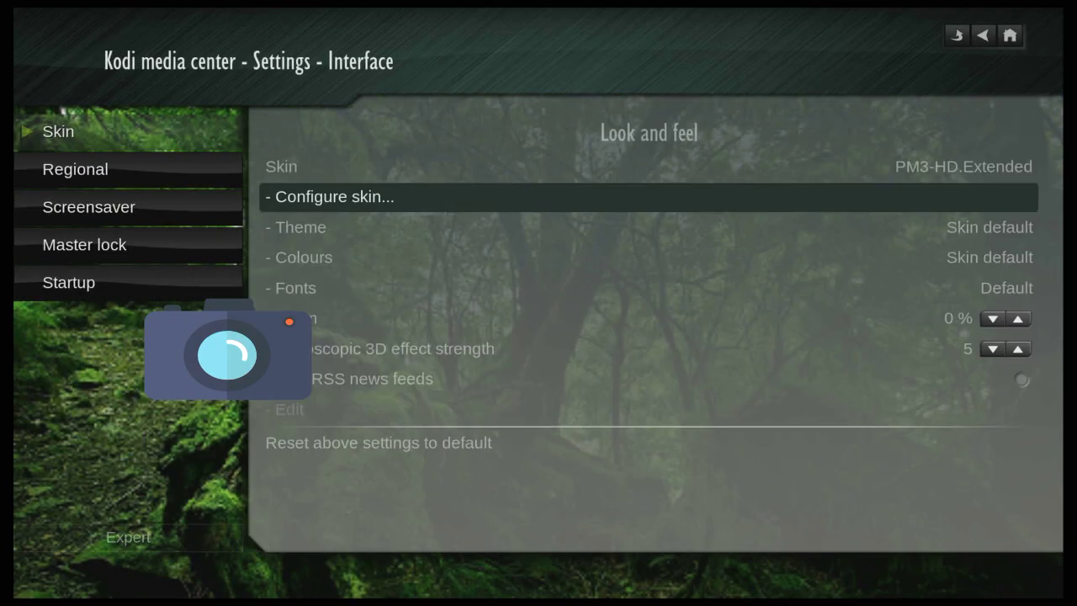
key(BackSpace)
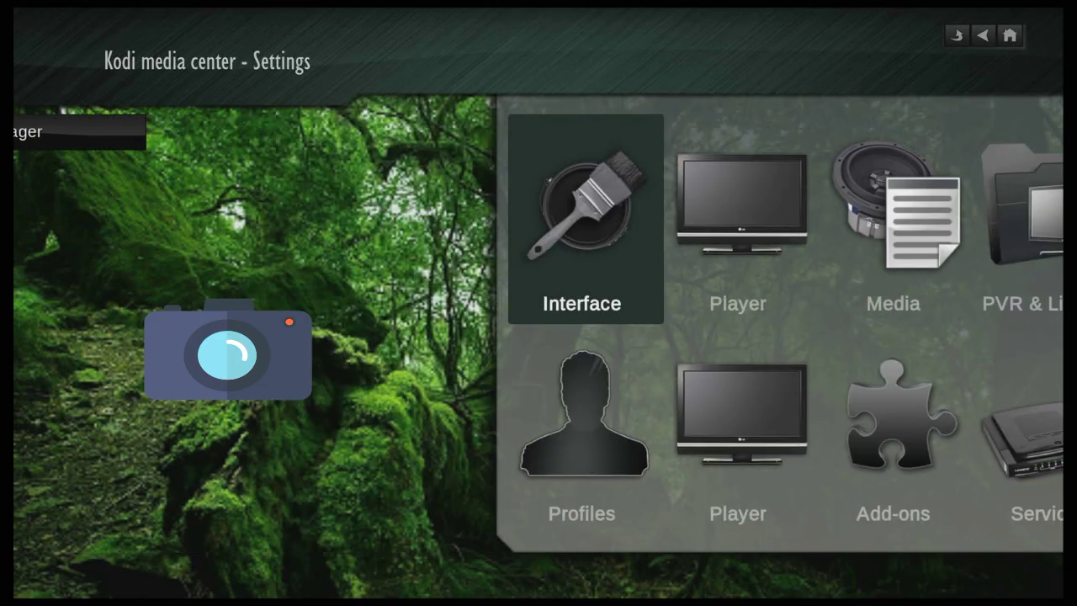
key(BackSpace)
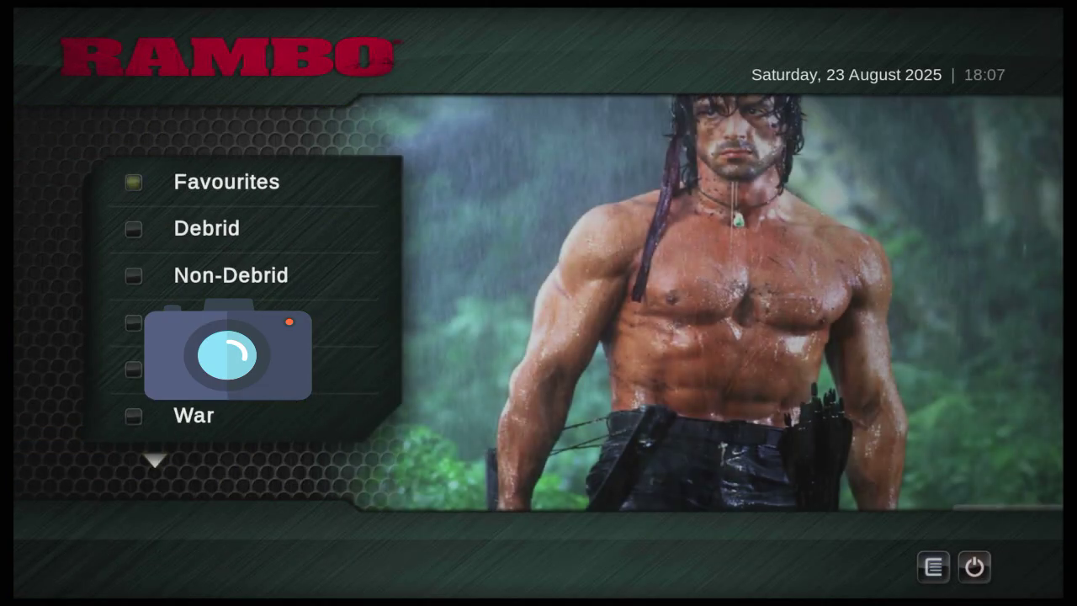
Step: Launch the Debrid submenu's Neo Flix shortcut, confirm its 117-item list, and return home
key(Down)
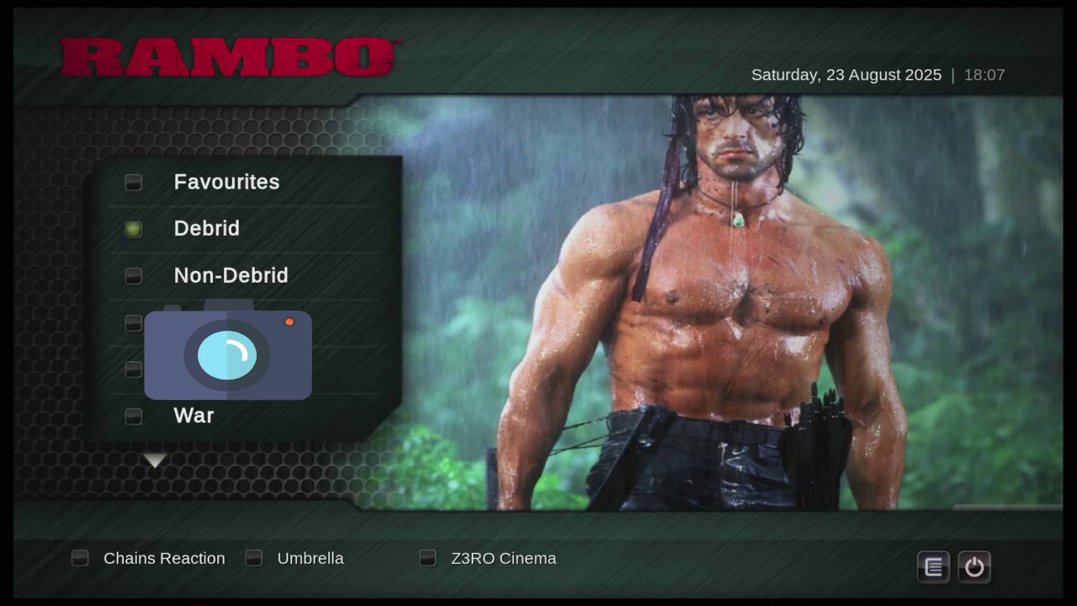
key(Down)
key(Up)
key(Right)
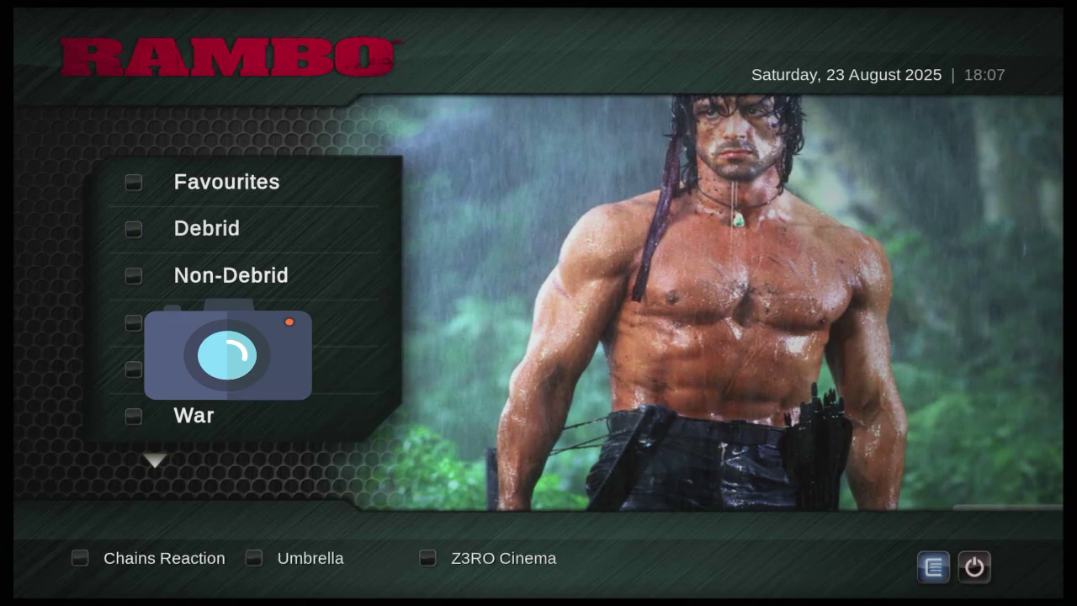
key(Left)
key(Down)
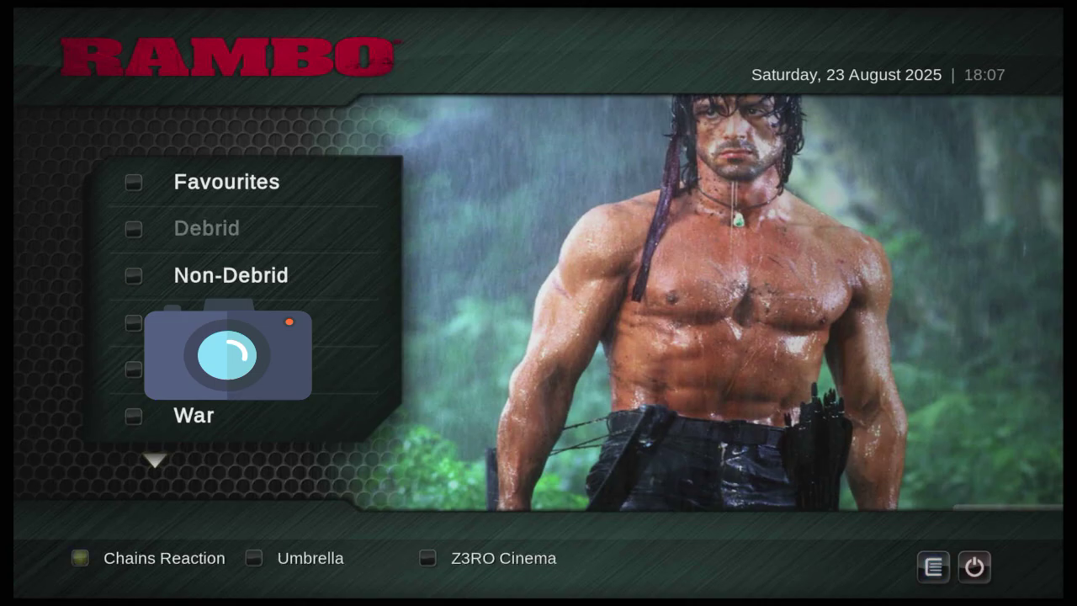
key(Right)
key(Right)
key(Right)
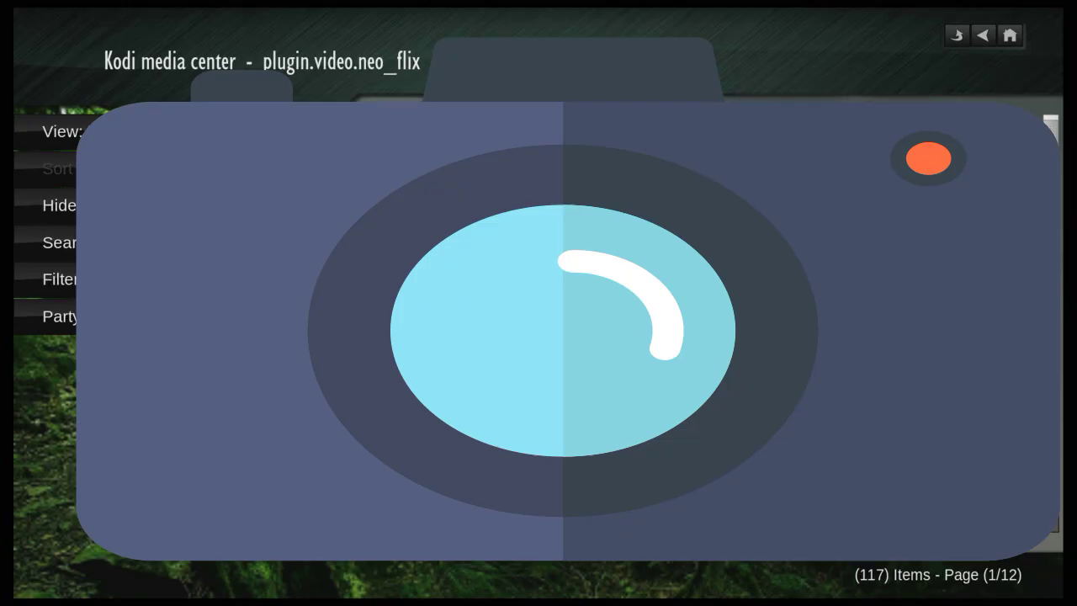
key(Escape)
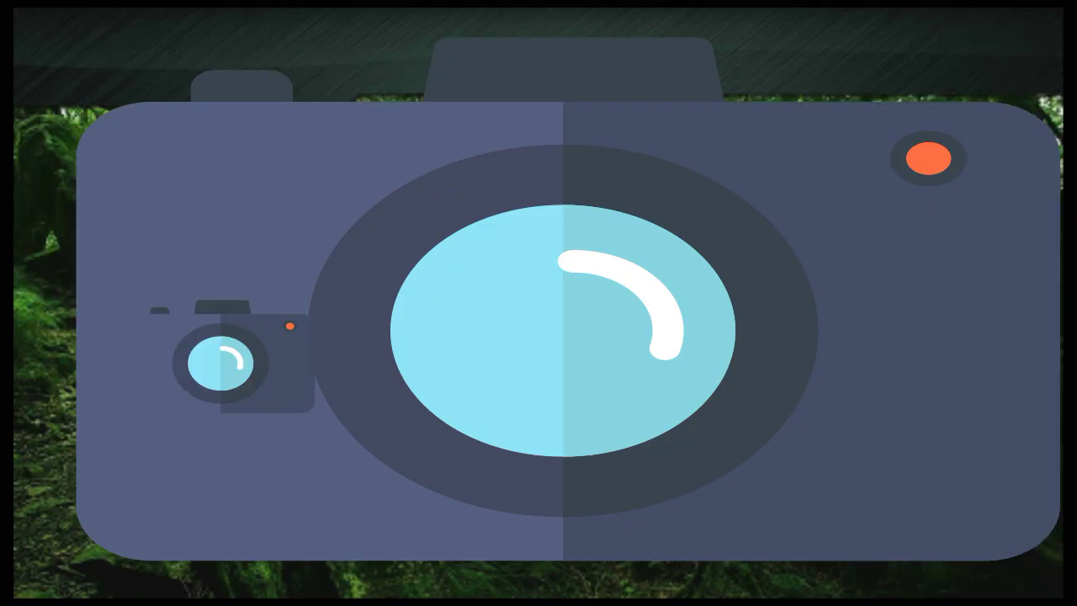
key(Down)
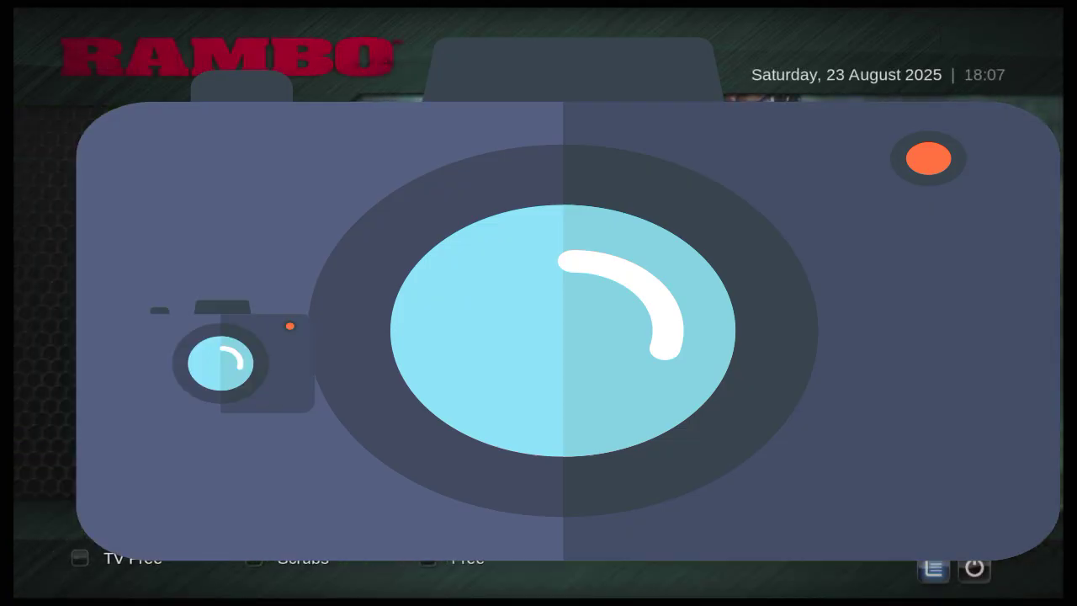
key(Right)
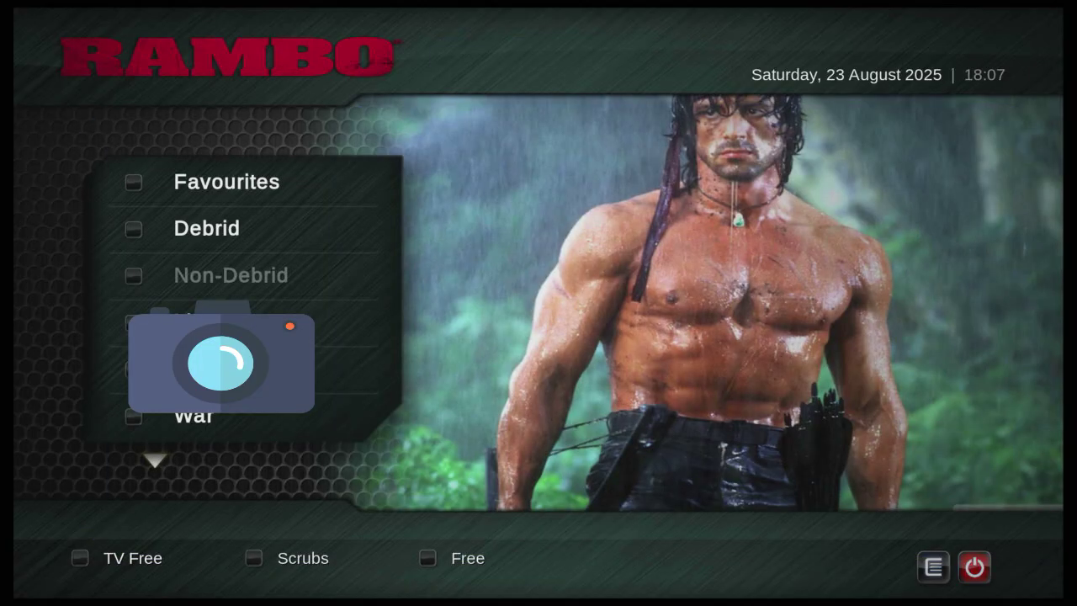